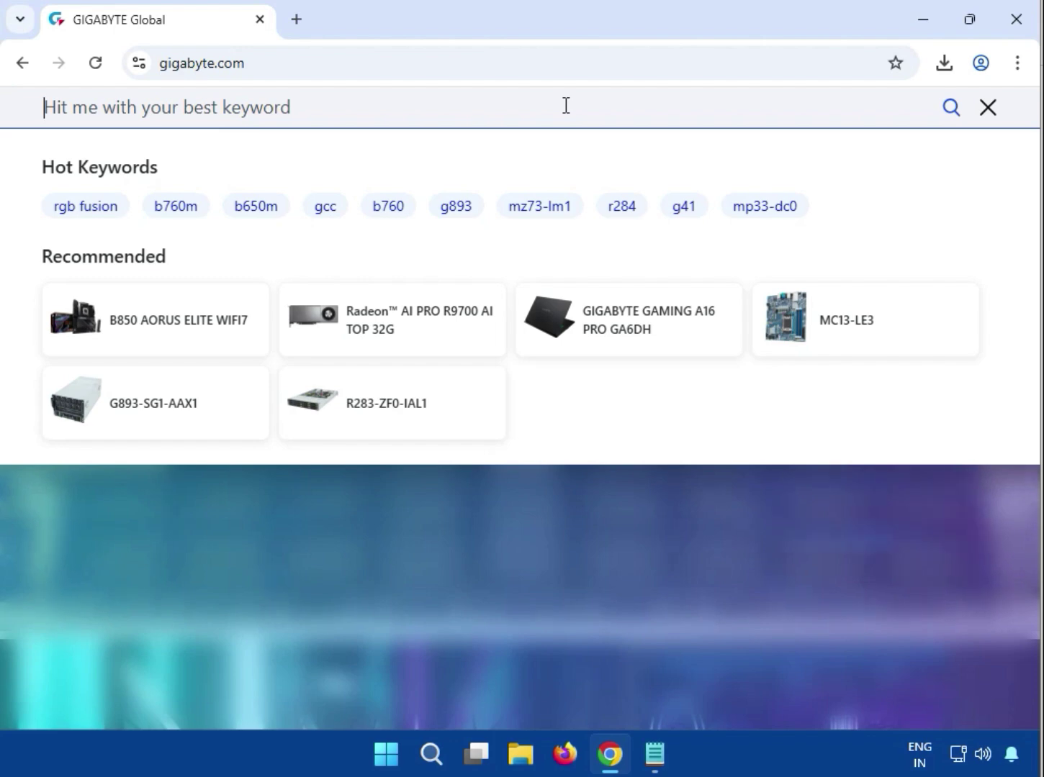
# Search the site for H810M S2H, limit the results to products, and open the motherboard's product page
pyautogui.write('H810M S2H')
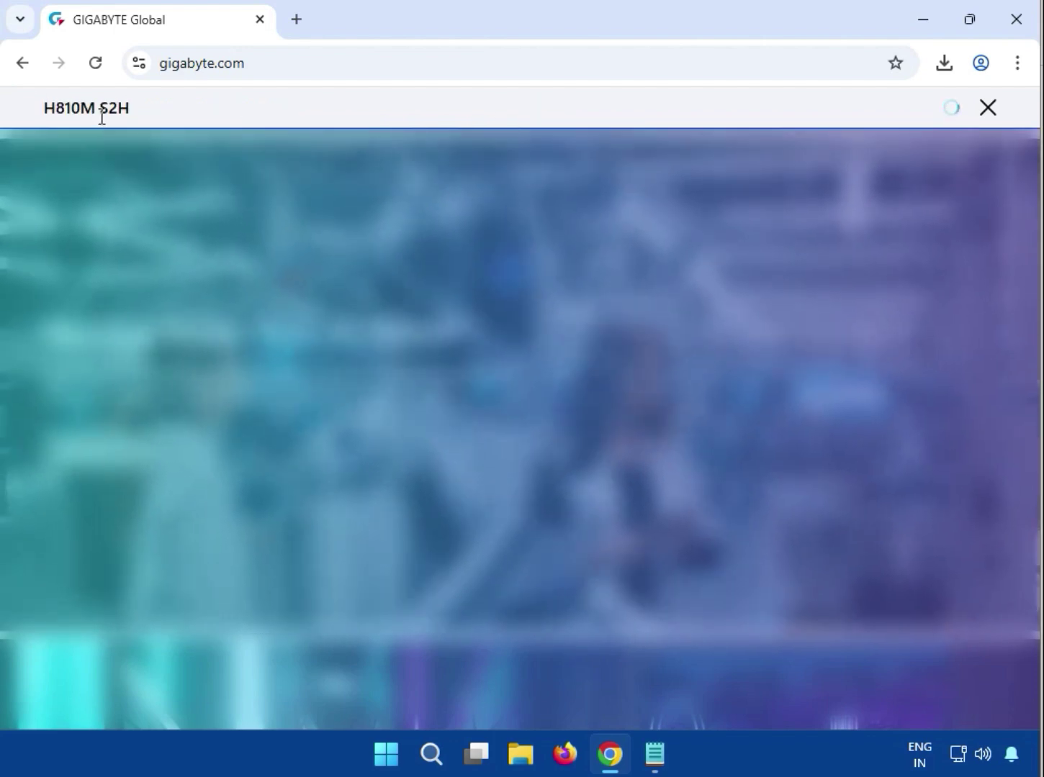
pyautogui.press('Return')
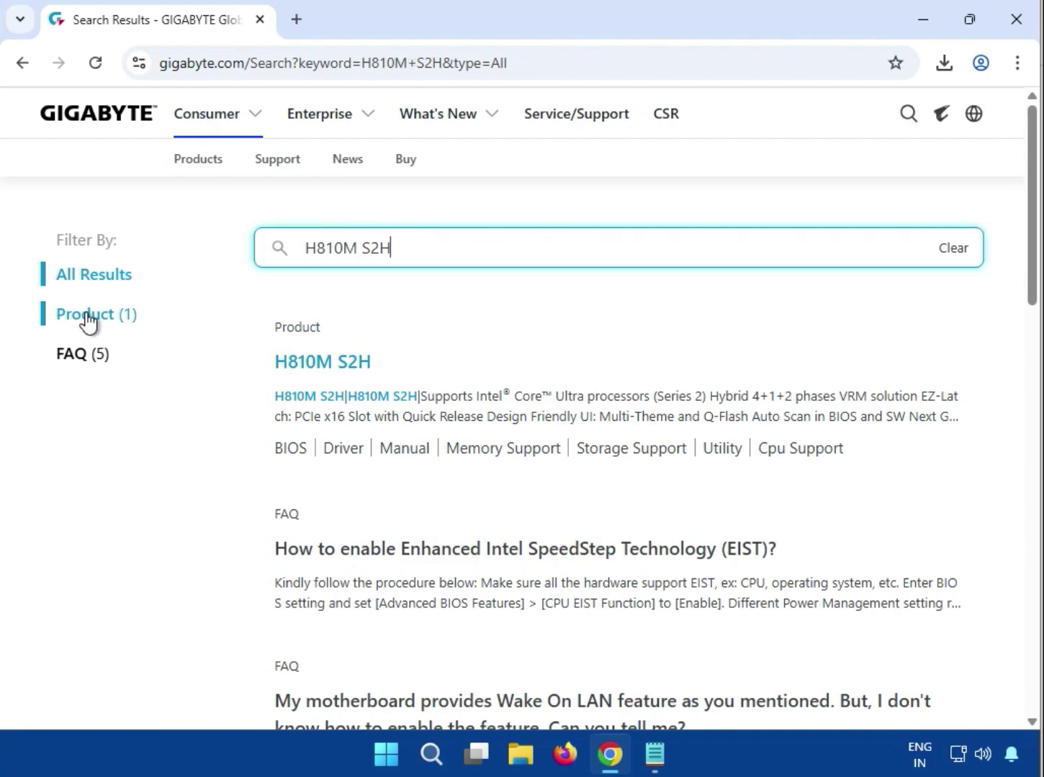
pyautogui.click(88, 317)
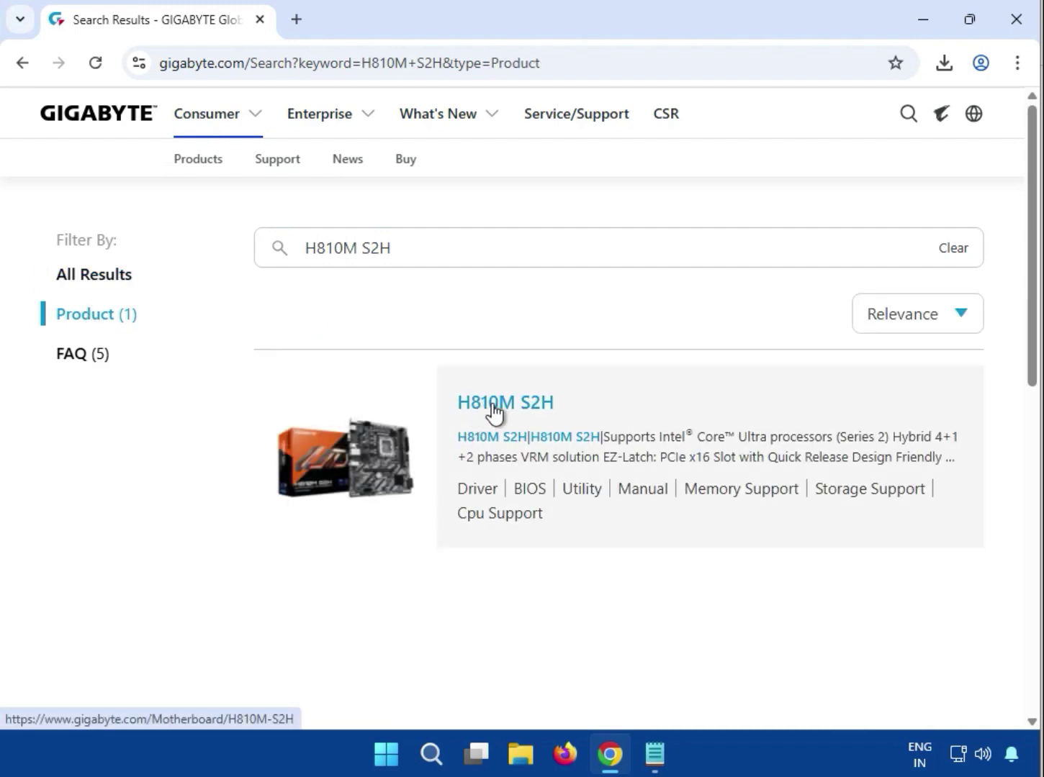
pyautogui.click(492, 405)
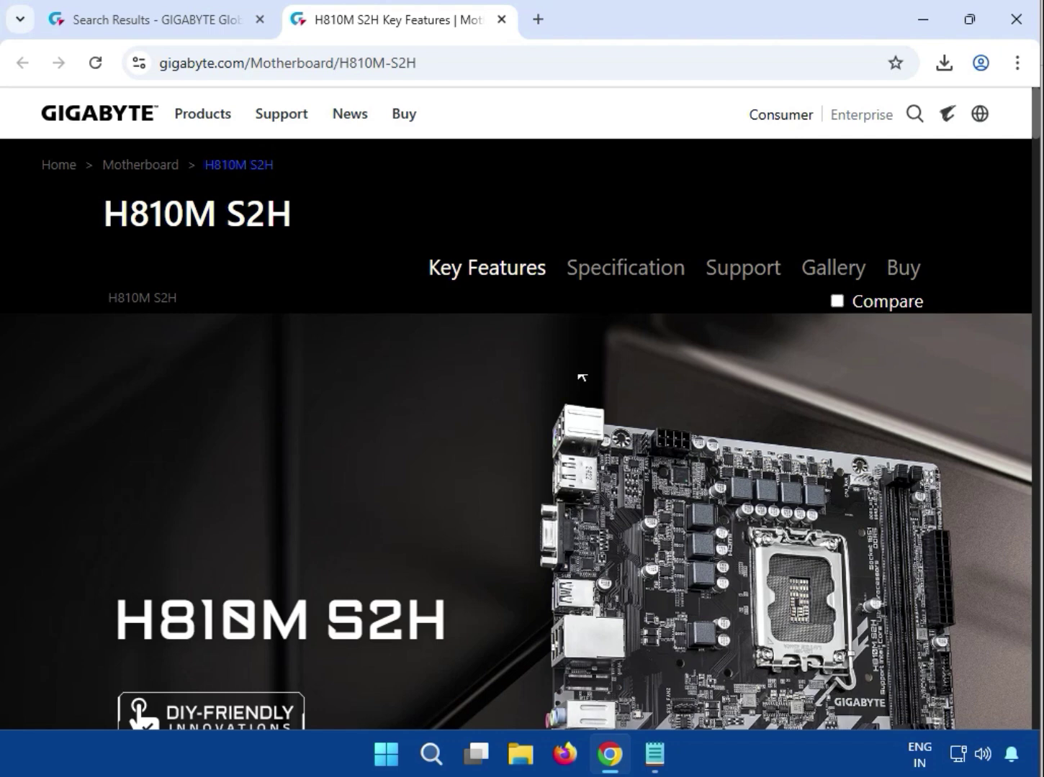
# Open the motherboard's support downloads and filter the driver list to Windows 11 64bit
pyautogui.click(746, 272)
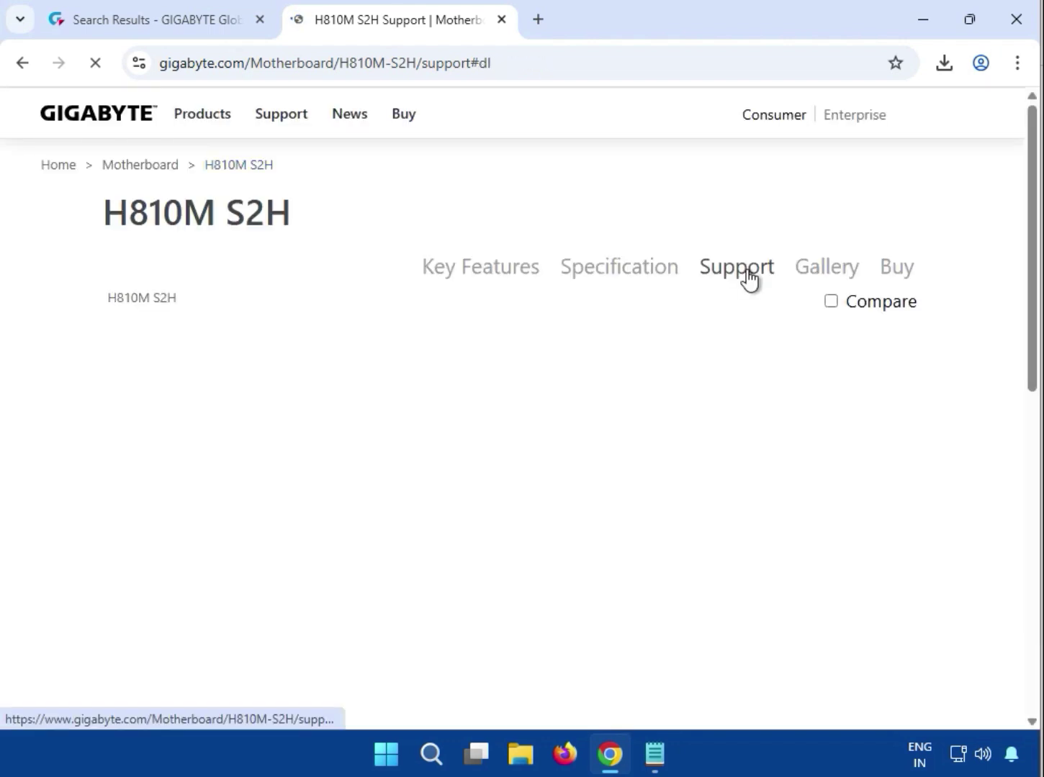
pyautogui.click(748, 277)
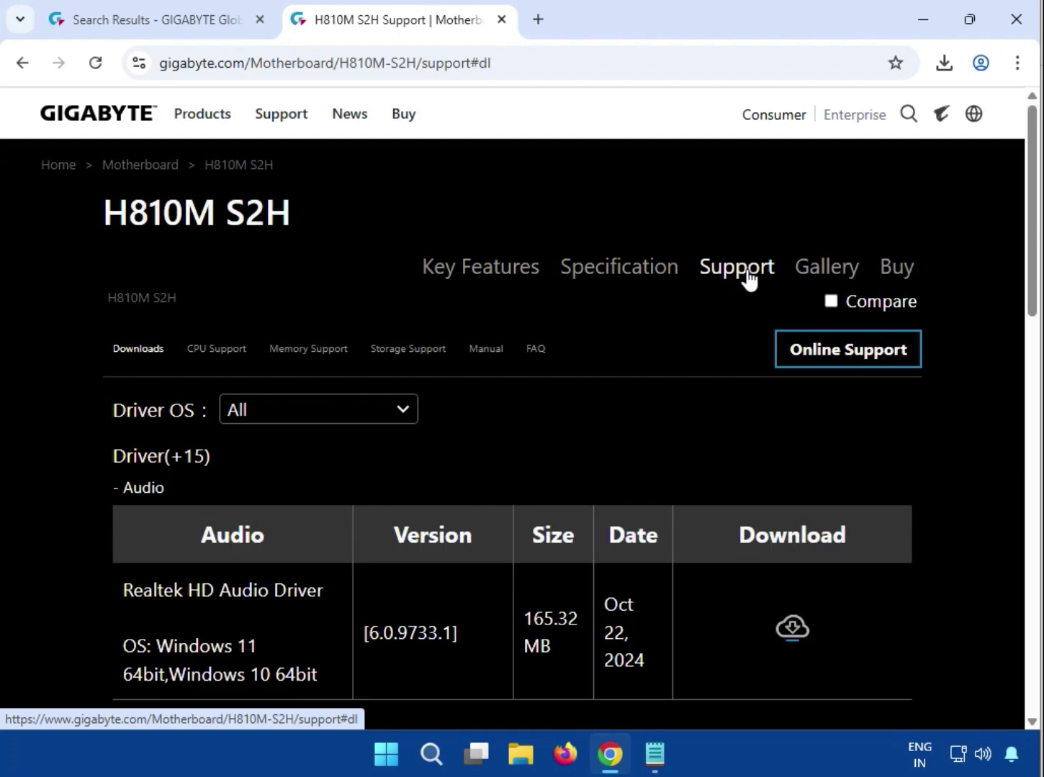
pyautogui.click(275, 406)
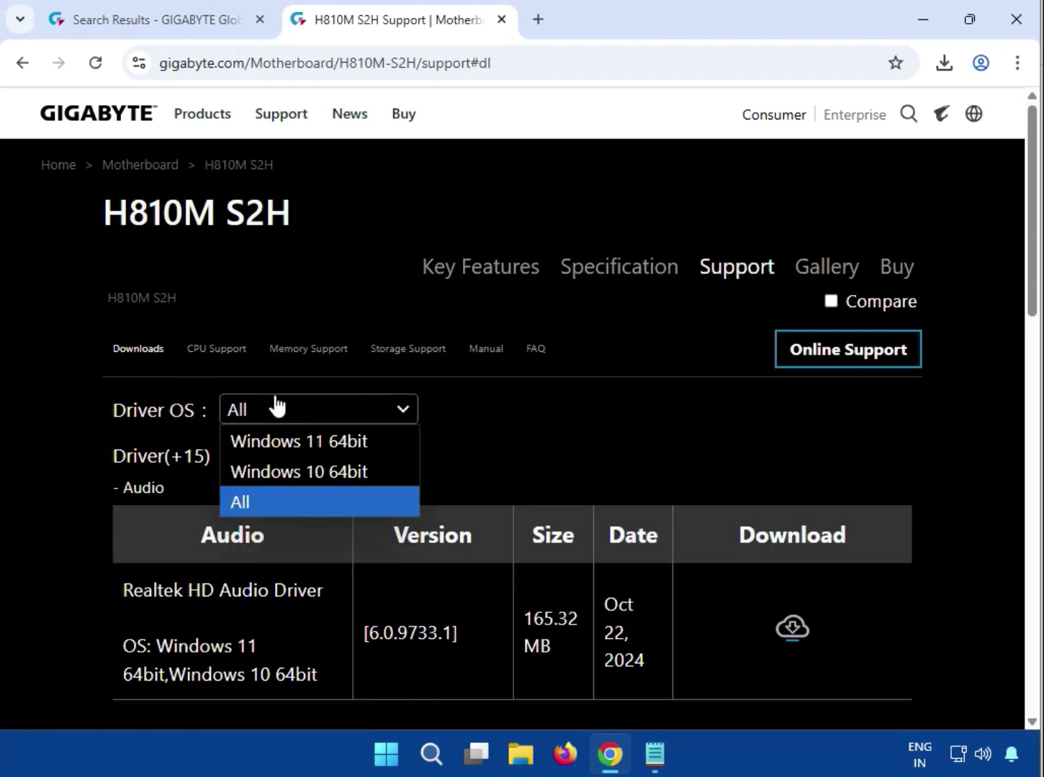
pyautogui.click(310, 454)
pyautogui.click(321, 417)
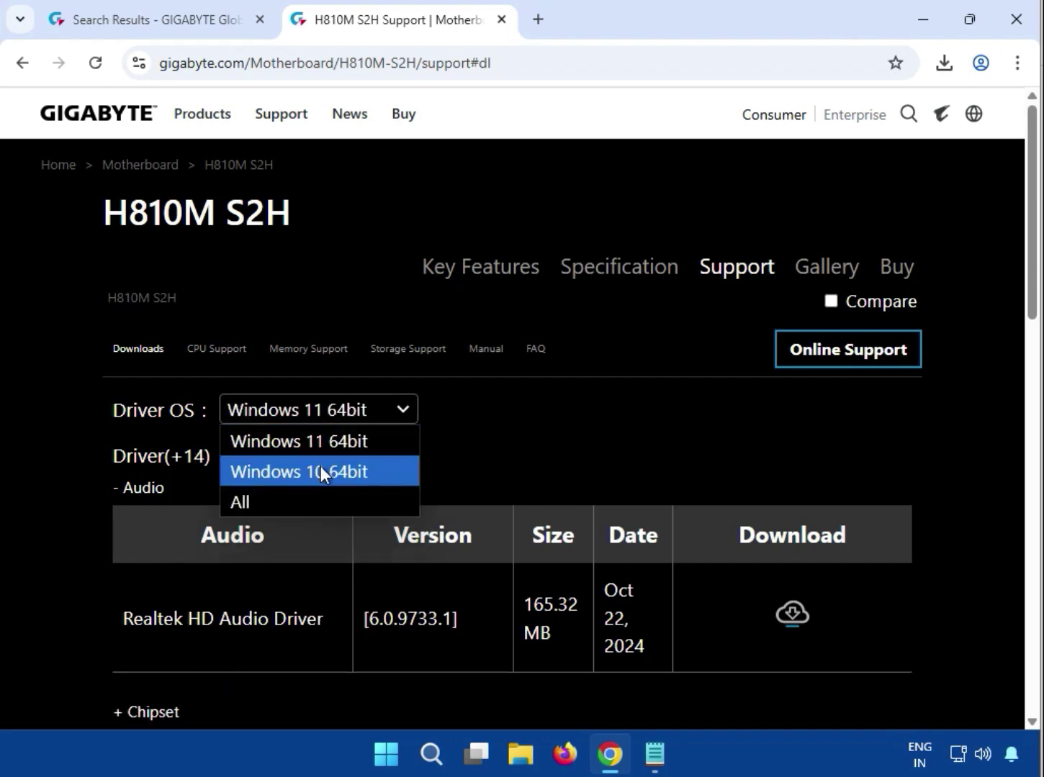
pyautogui.click(387, 472)
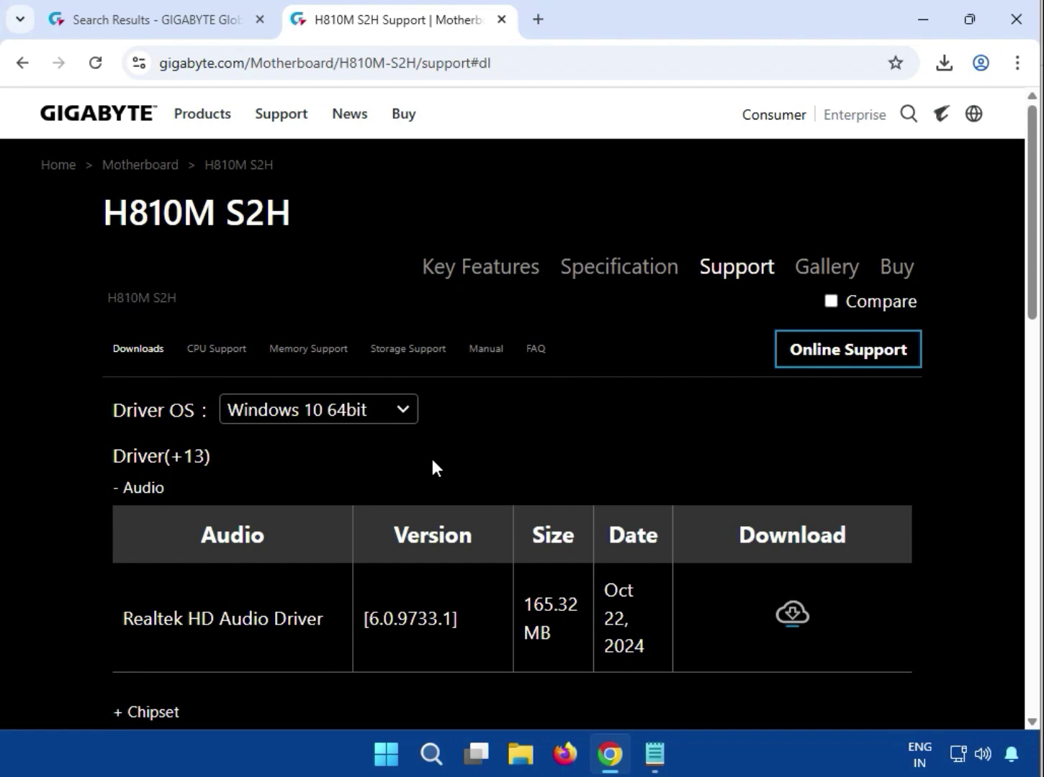
pyautogui.click(308, 420)
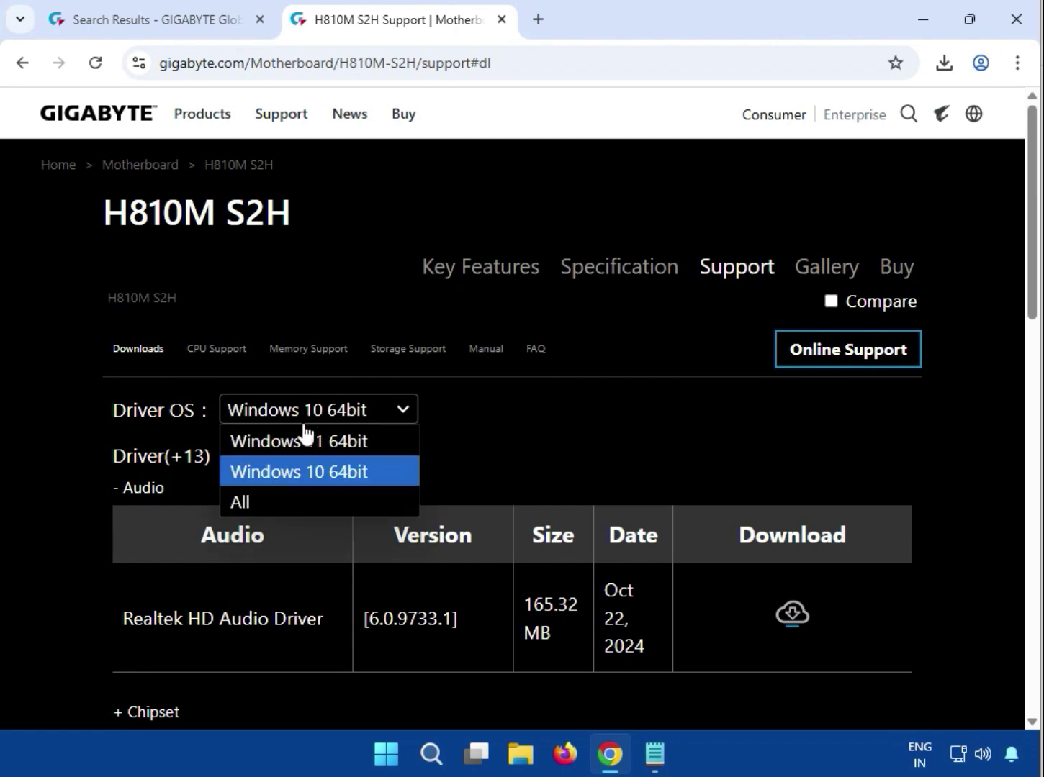
pyautogui.click(304, 438)
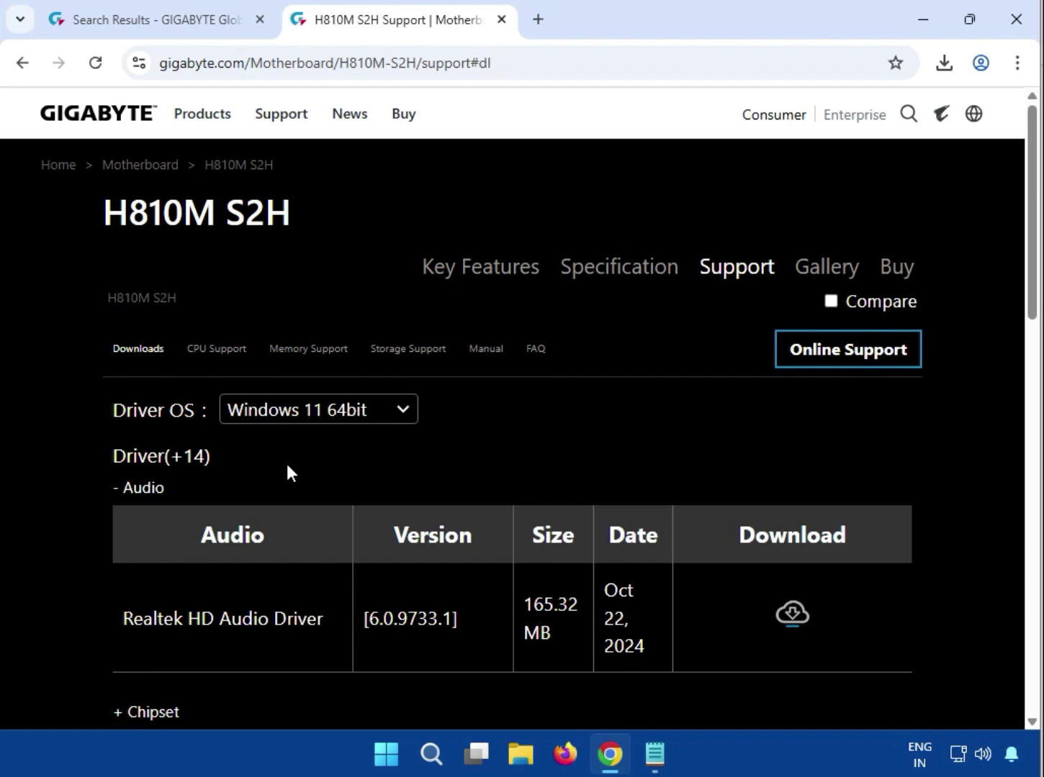
# Download the Realtek HD Audio Driver from the Audio driver section
pyautogui.scroll(-2, 286, 473)
pyautogui.scroll(2, 259, 472)
pyautogui.moveTo(156, 490); pyautogui.dragTo(129, 488)
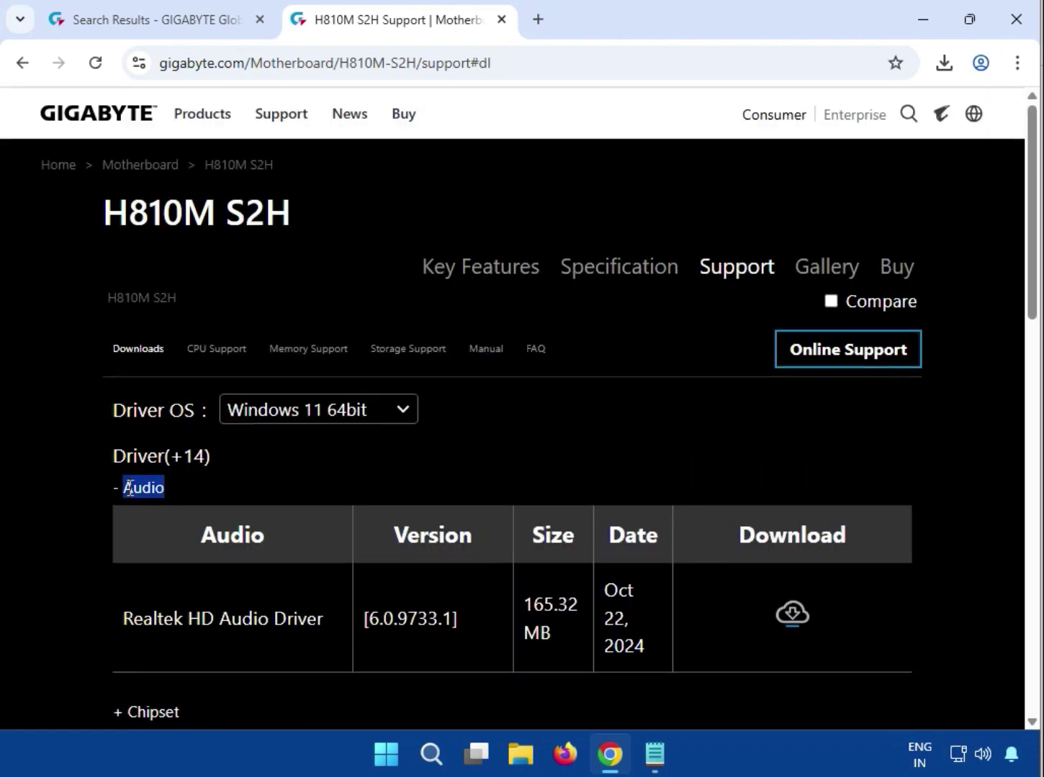
pyautogui.click(299, 490)
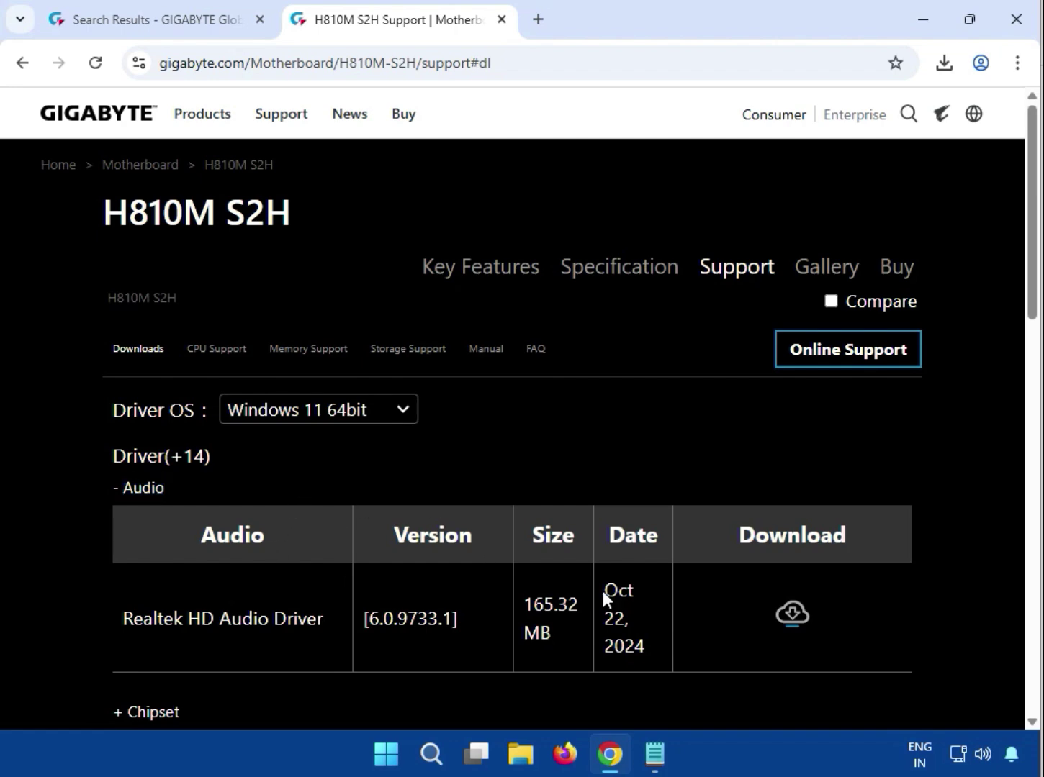
pyautogui.click(798, 616)
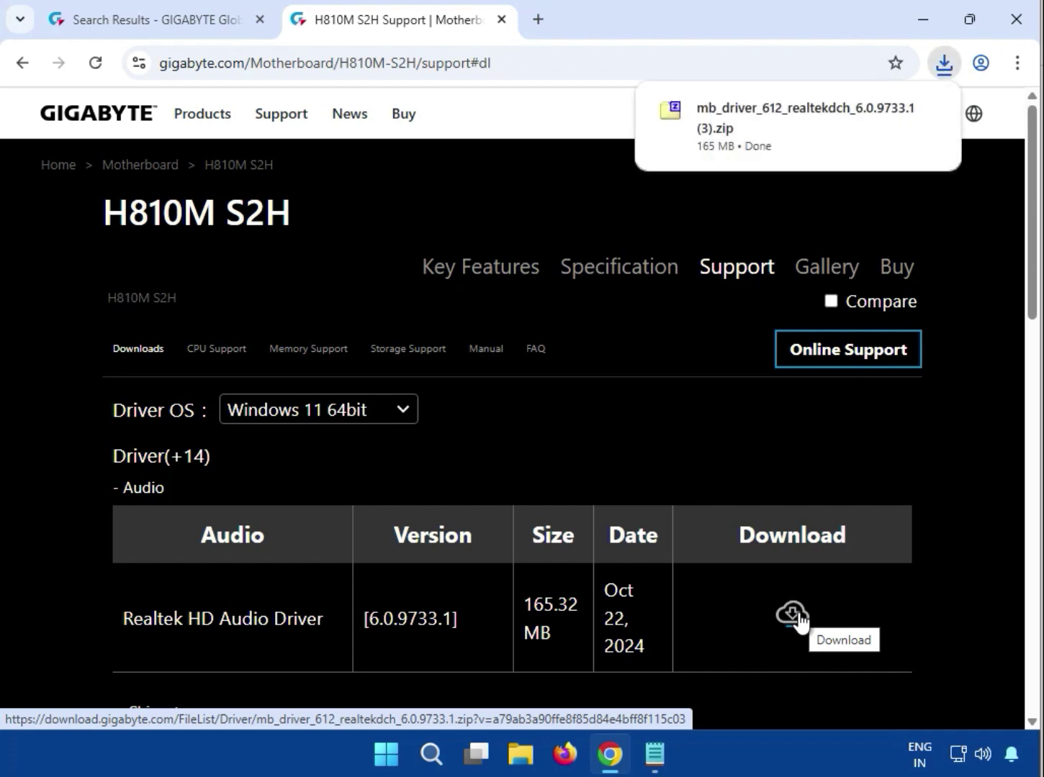
# Run mb_driver_612_realtekdch_6.0.9733.1.exe from the downloaded archive with administrator approval, and close the archive window
pyautogui.click(748, 141)
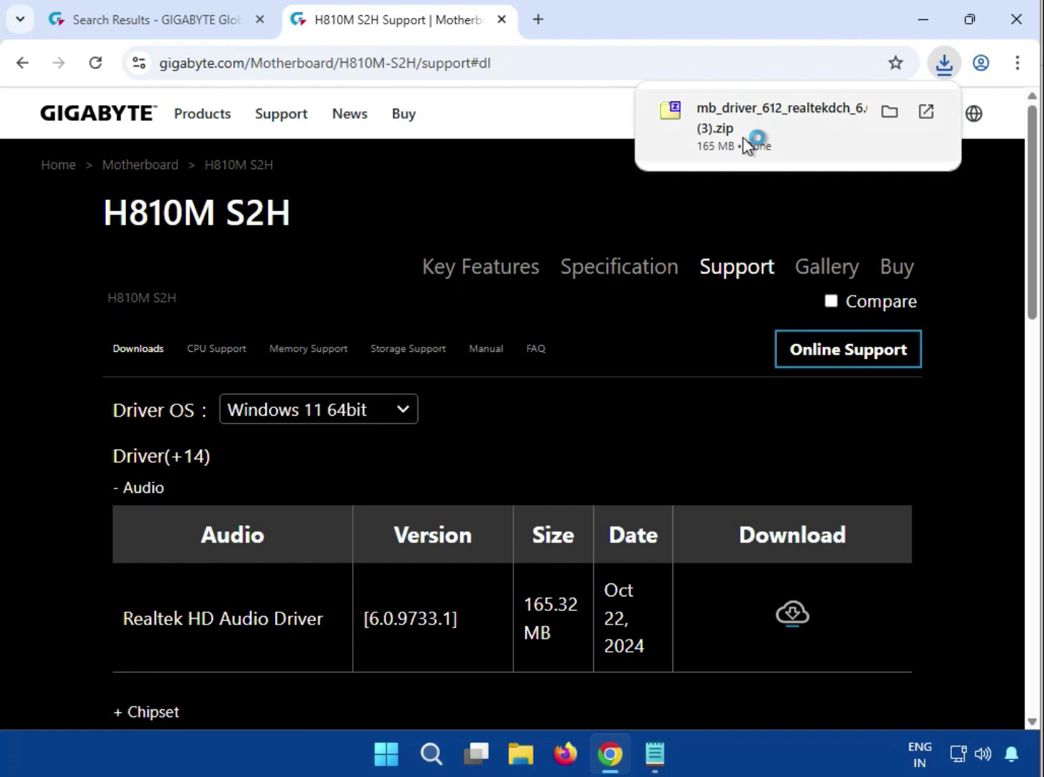
pyautogui.doubleClick(215, 191)
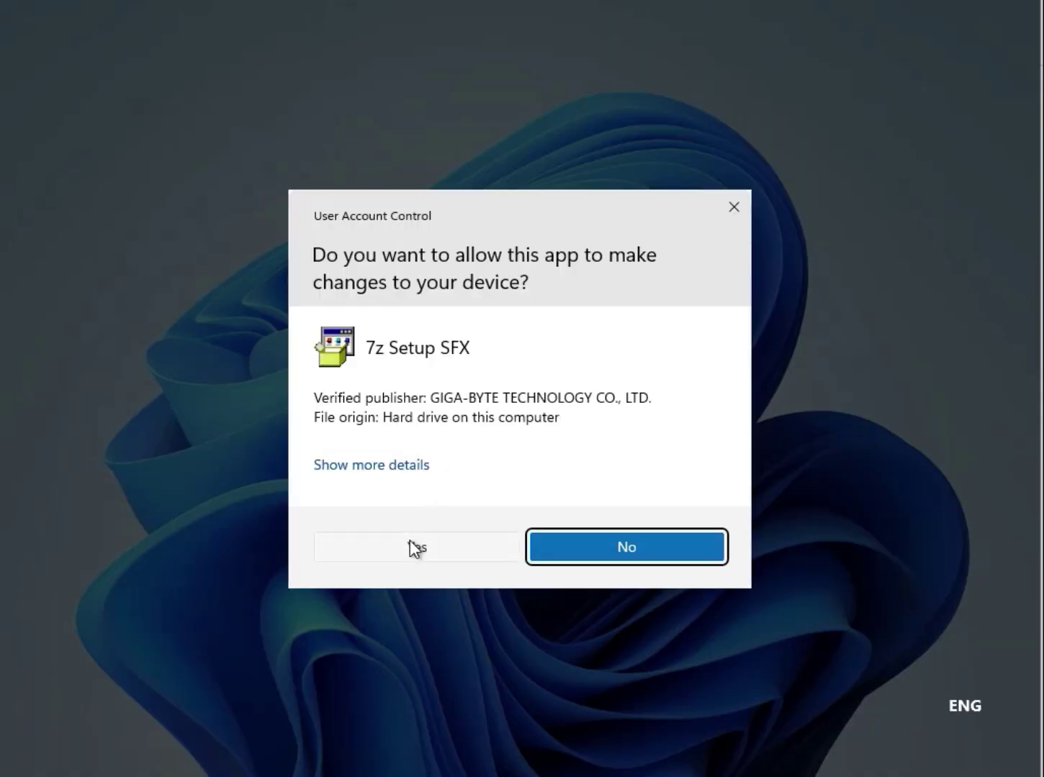
pyautogui.click(410, 544)
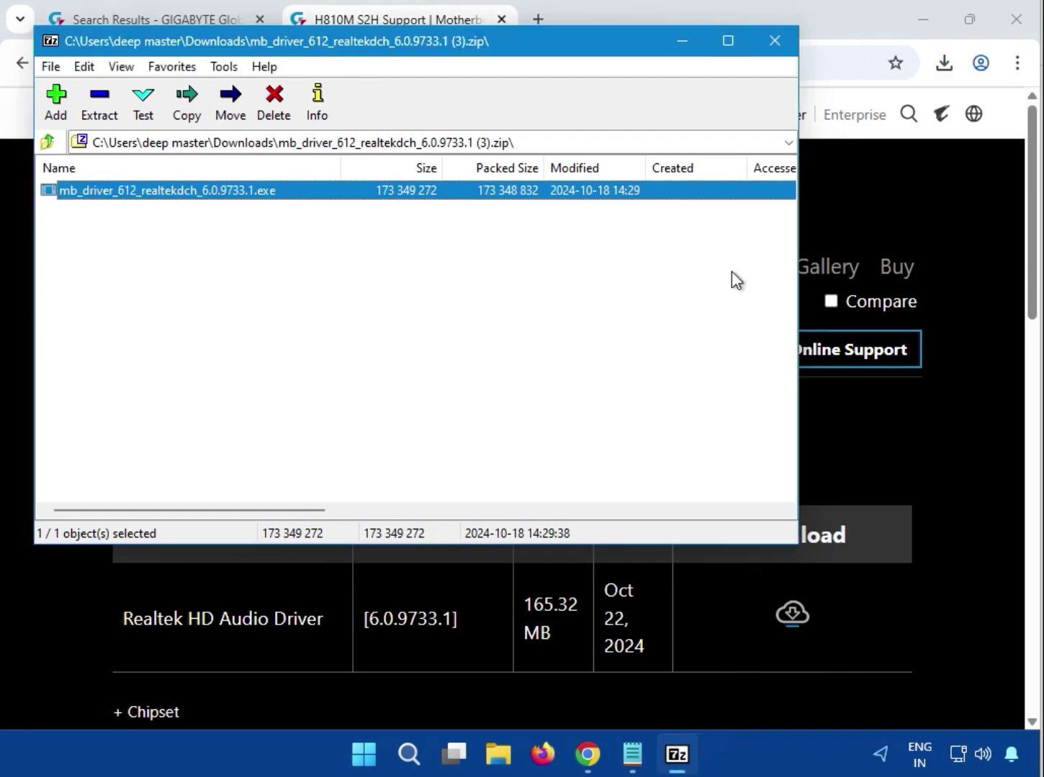
pyautogui.click(777, 49)
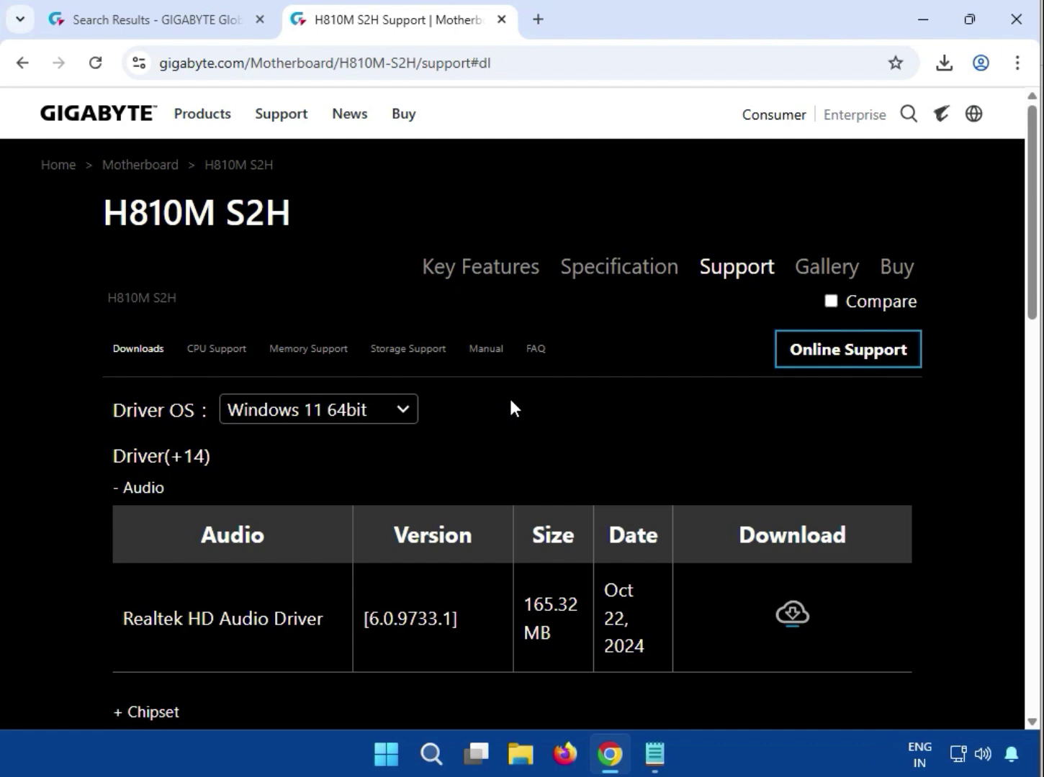
# Expand the Chipset drivers and download the Intel NPU (Neural Processing Unit) Driver
pyautogui.scroll(-5, 504, 433)
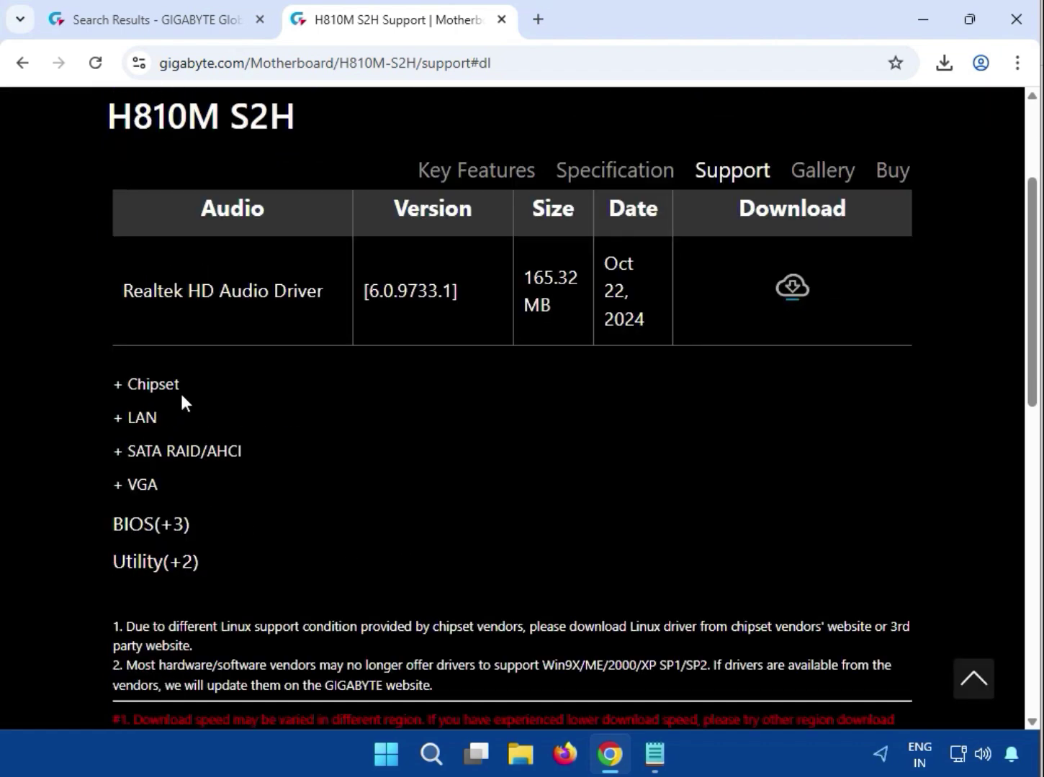
pyautogui.moveTo(180, 389); pyautogui.dragTo(133, 393)
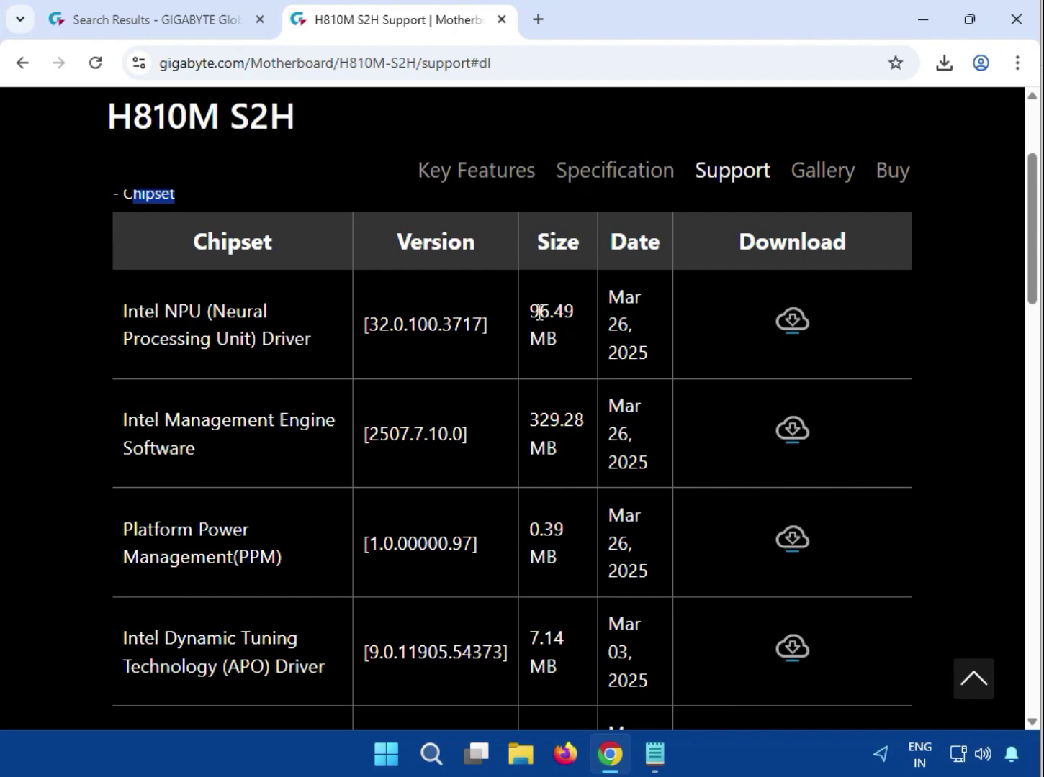
pyautogui.moveTo(529, 303); pyautogui.dragTo(561, 339)
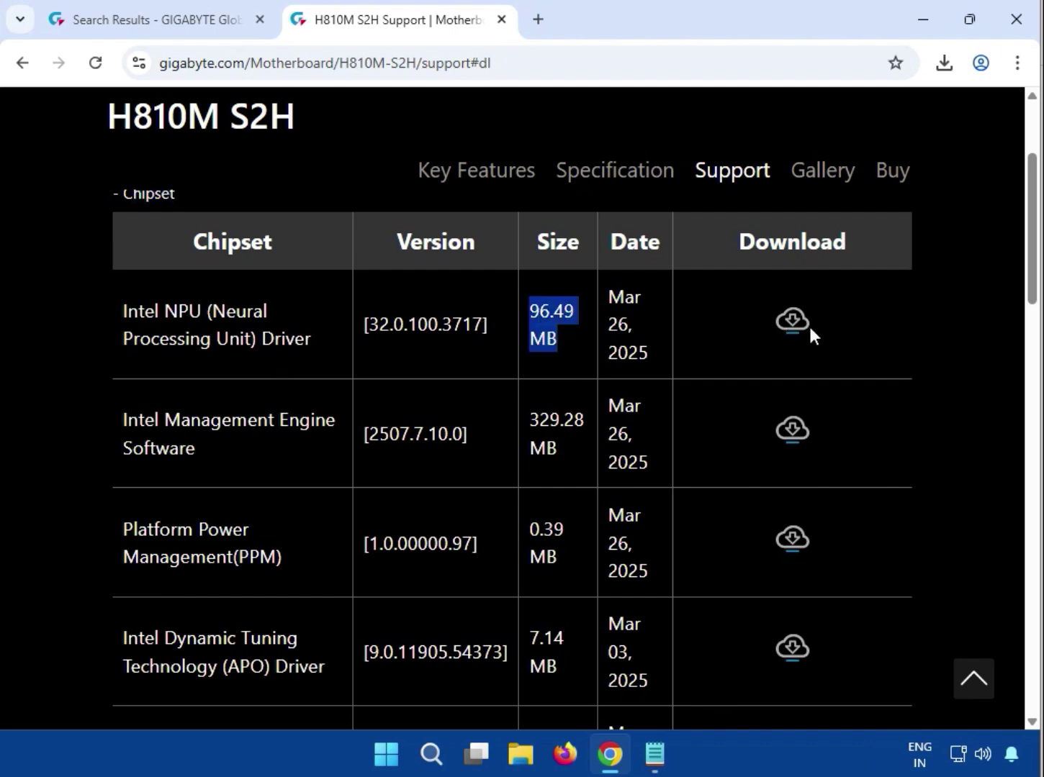
pyautogui.click(807, 330)
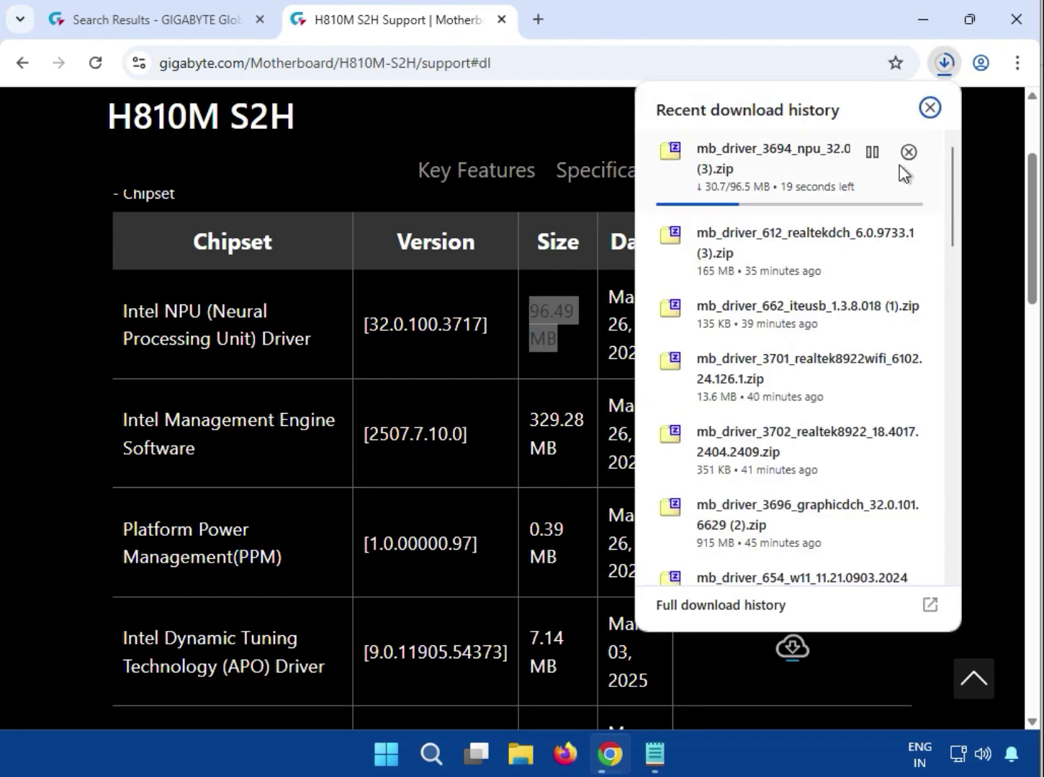
pyautogui.click(57, 203)
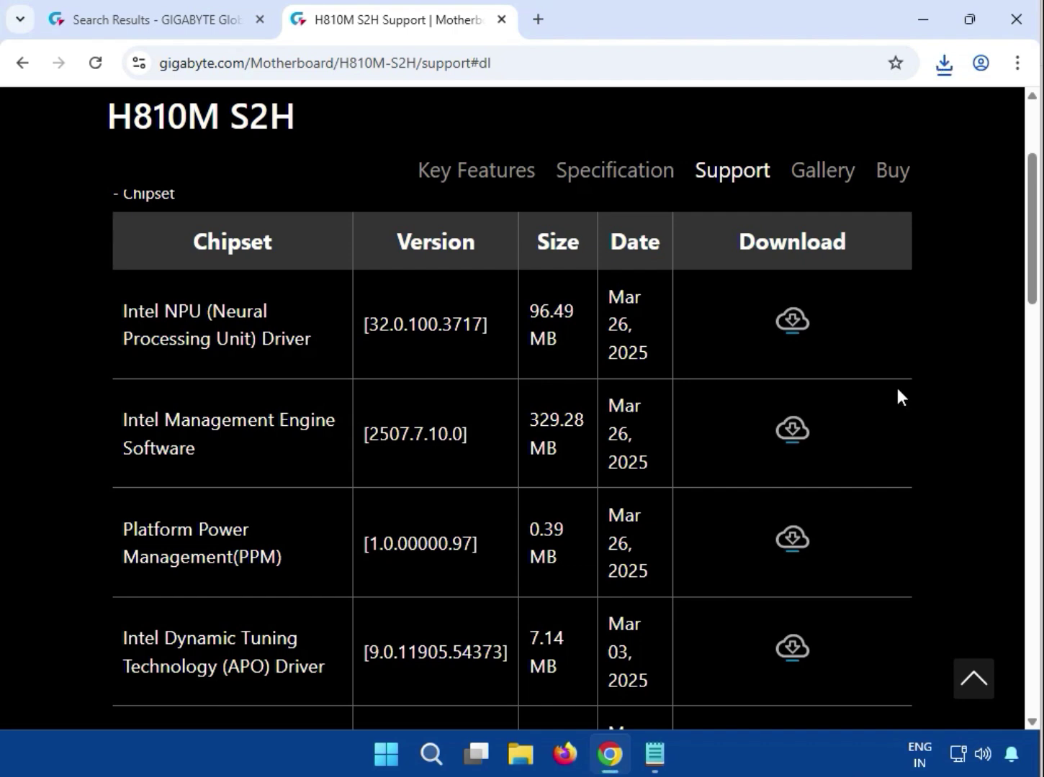
# Run mb_driver_3694_npu_32.0.100.3717.exe from the downloaded archive with administrator approval, and close the archive window
pyautogui.click(943, 65)
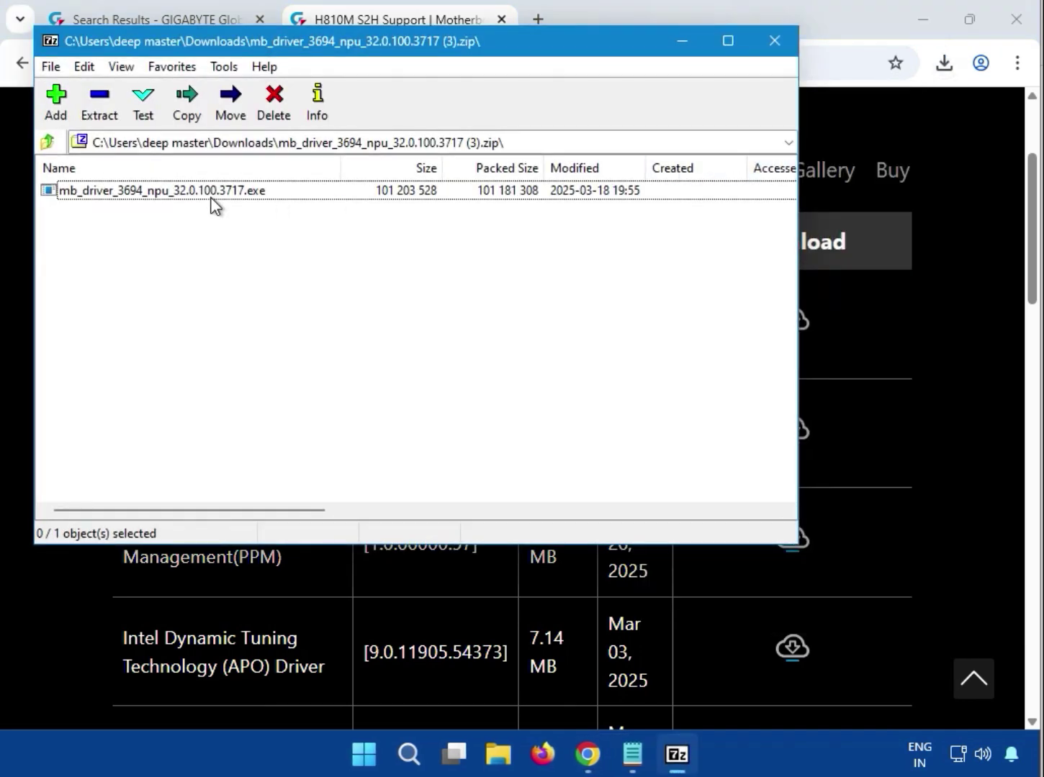
pyautogui.doubleClick(207, 197)
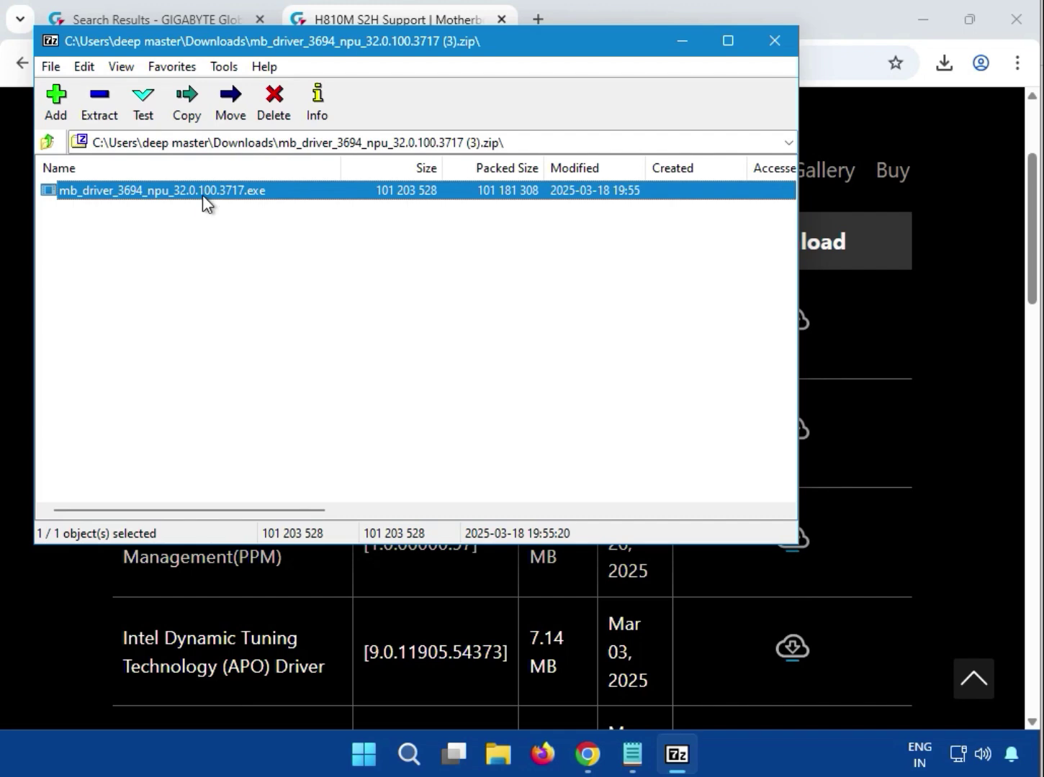
pyautogui.doubleClick(202, 193)
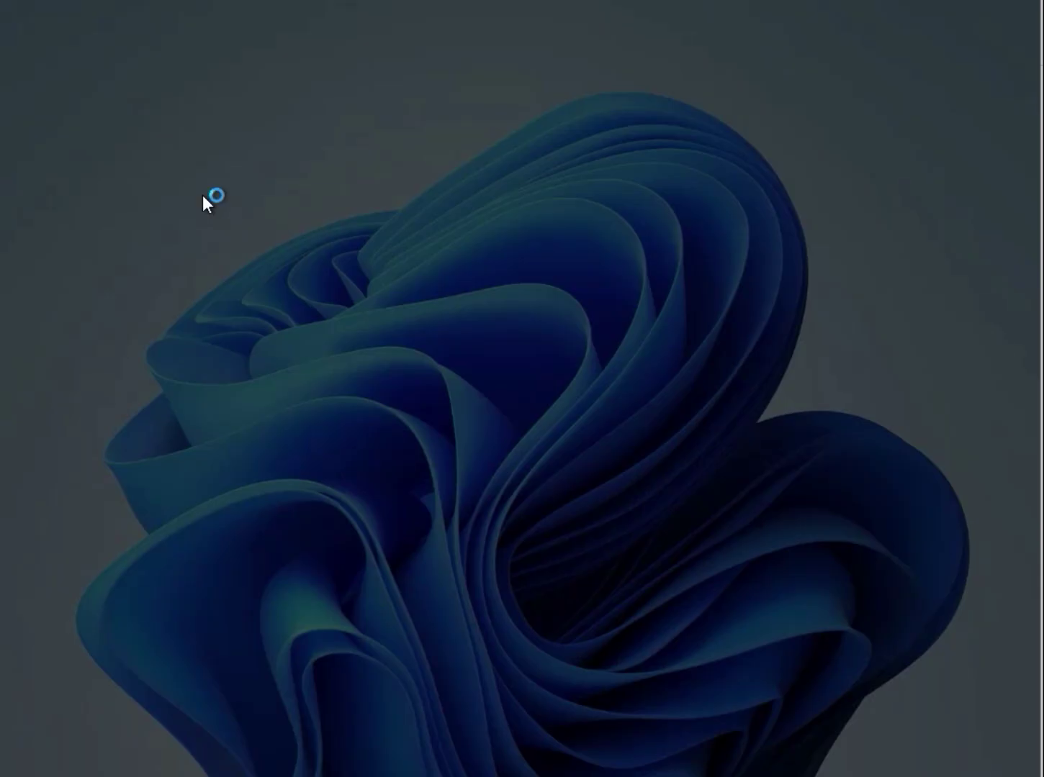
pyautogui.click(416, 549)
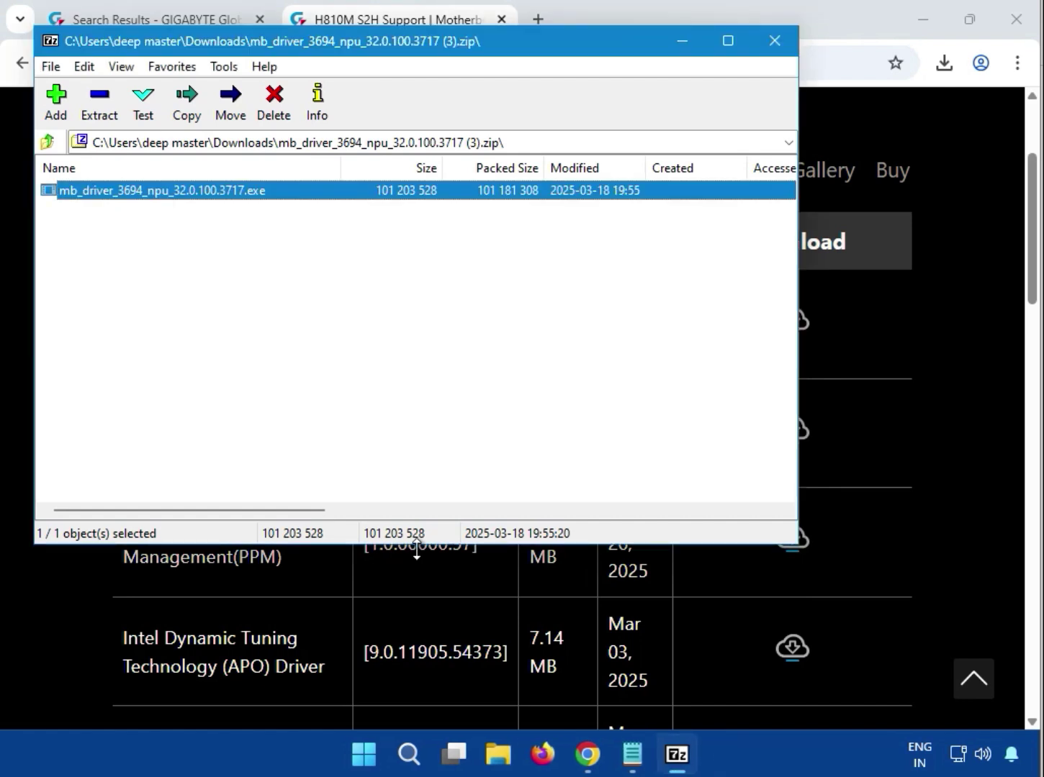
pyautogui.click(778, 45)
# Expand the LAN drivers and download the Realtek LAN Driver
pyautogui.scroll(-10, 694, 360)
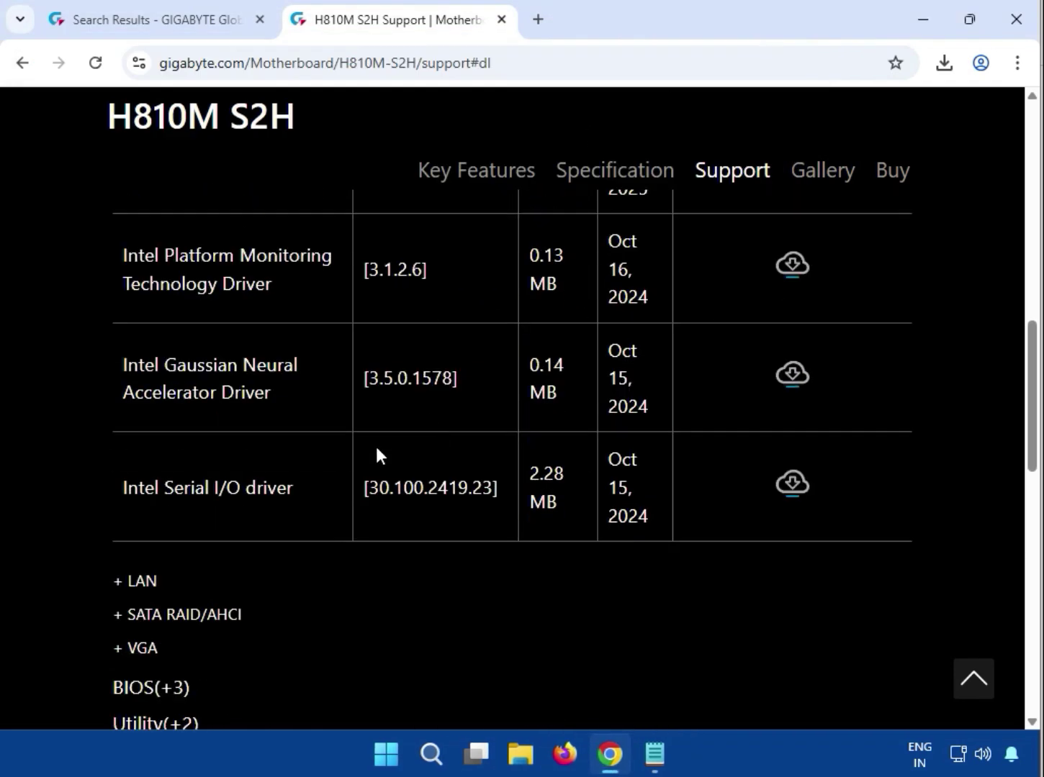
pyautogui.scroll(-3, 377, 456)
pyautogui.moveTo(161, 381); pyautogui.dragTo(131, 388)
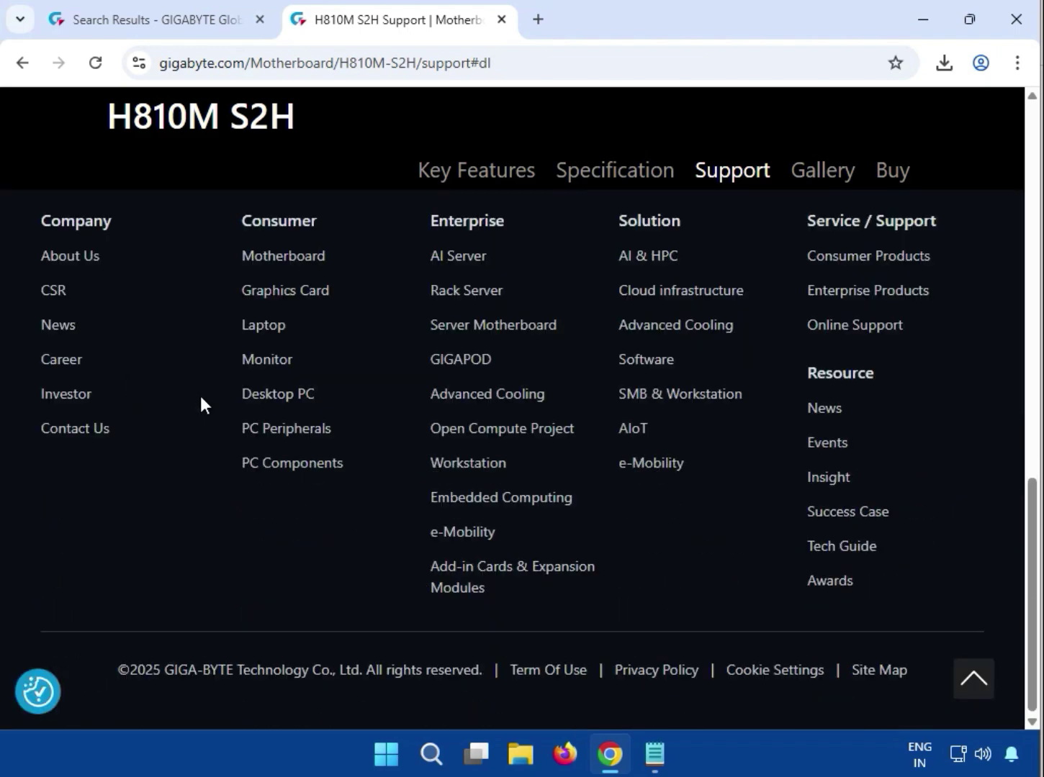
pyautogui.scroll(10, 200, 393)
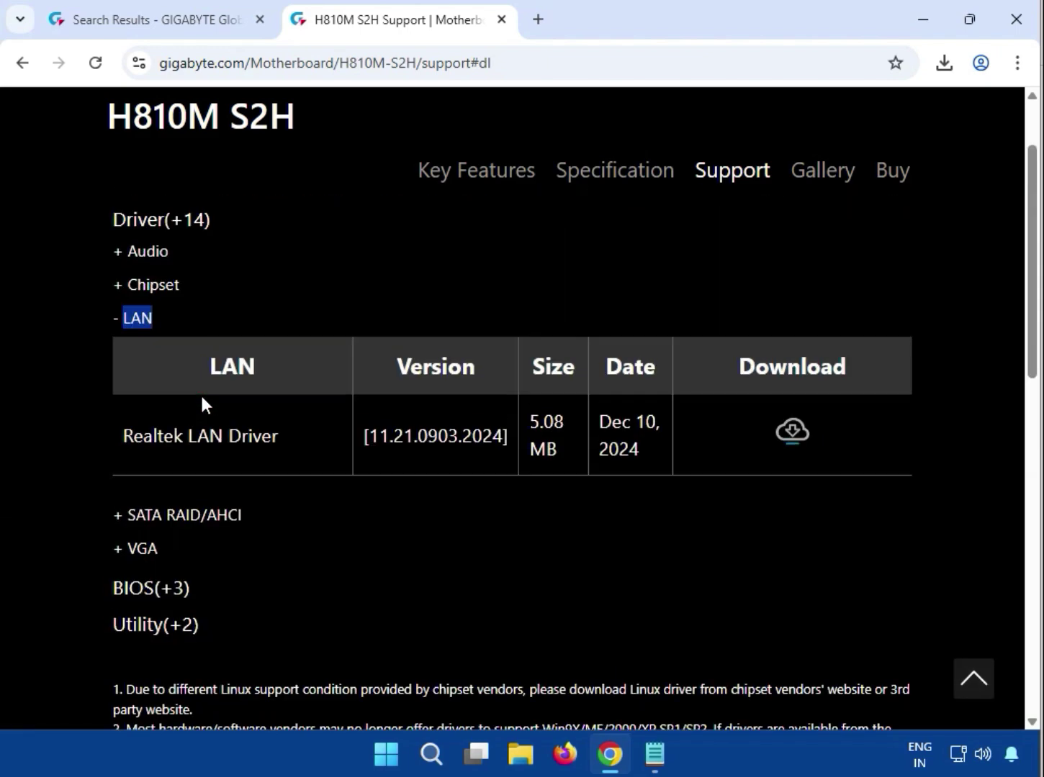
pyautogui.moveTo(132, 432); pyautogui.dragTo(353, 439)
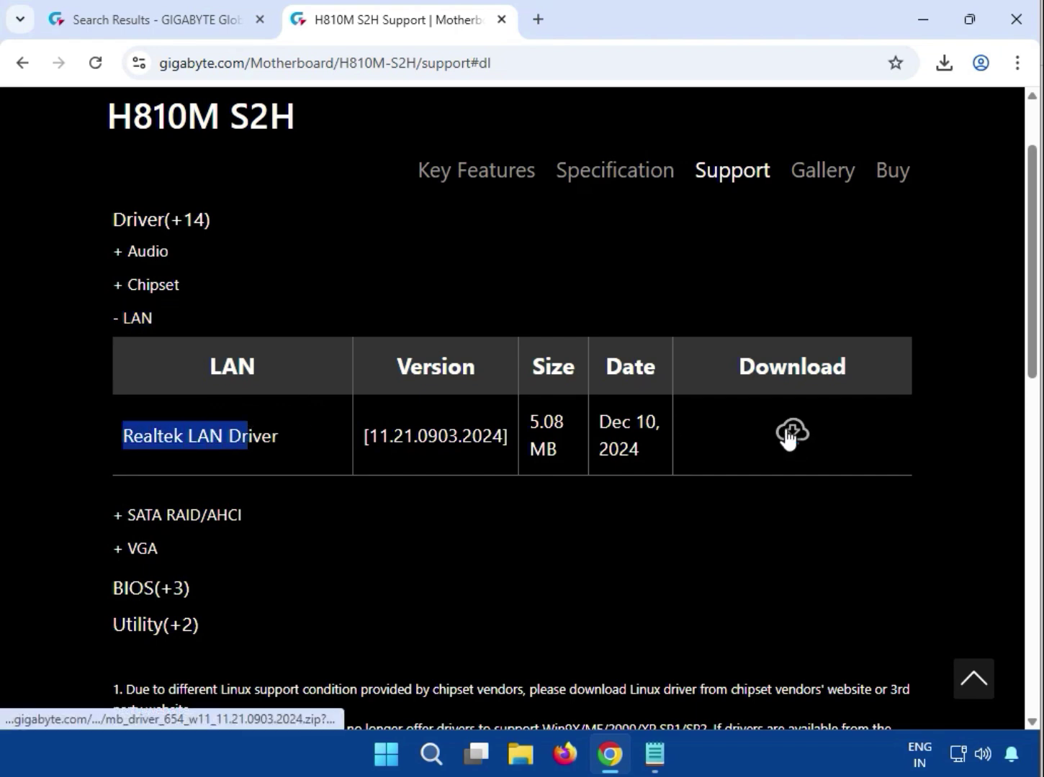
pyautogui.click(790, 434)
pyautogui.click(931, 413)
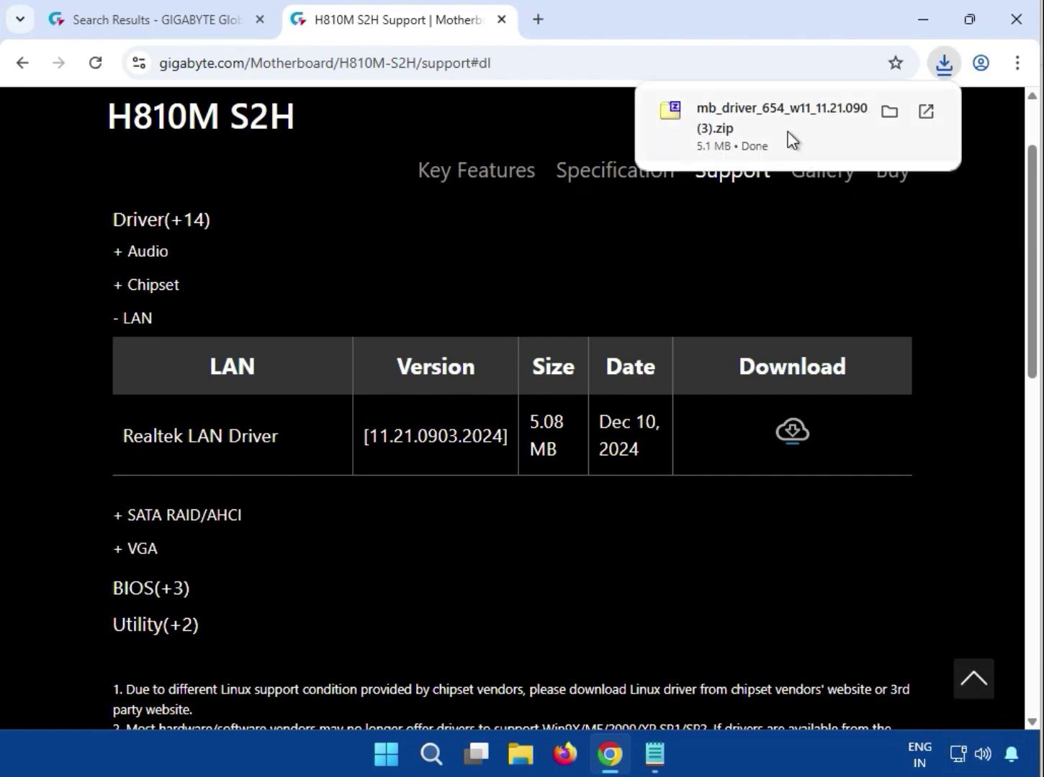
# Run mb_driver_654_w11_11.21.0903.2024.exe from the downloaded archive and allow it to make changes to the device
pyautogui.click(785, 124)
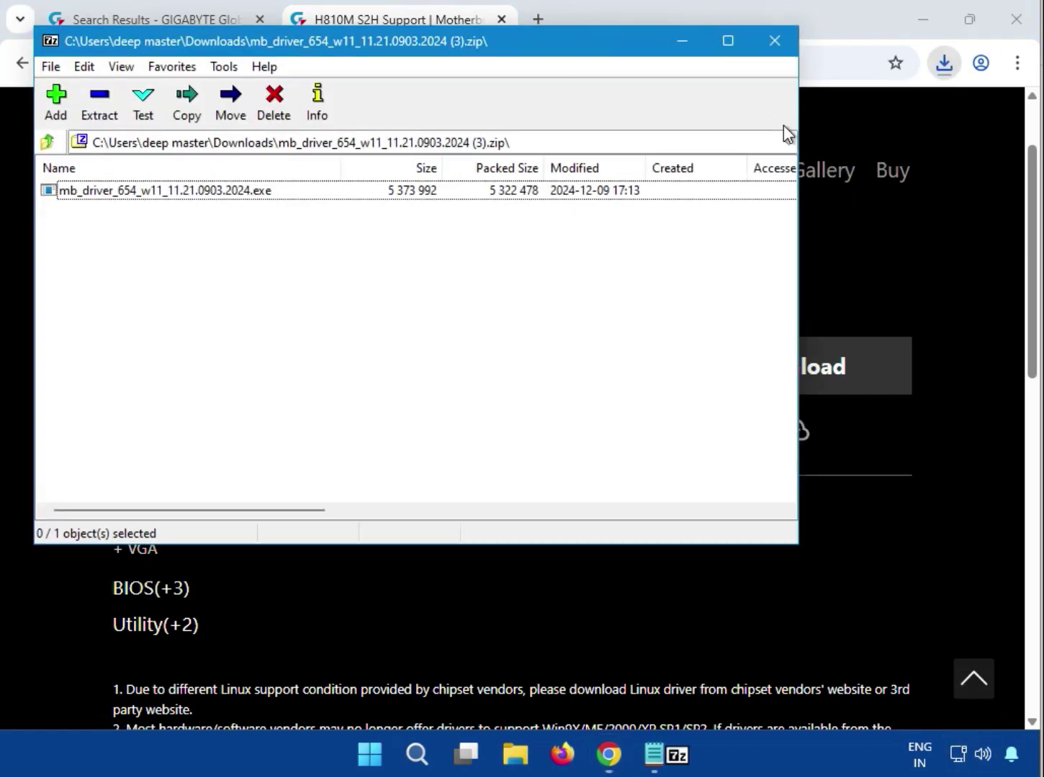
pyautogui.doubleClick(234, 192)
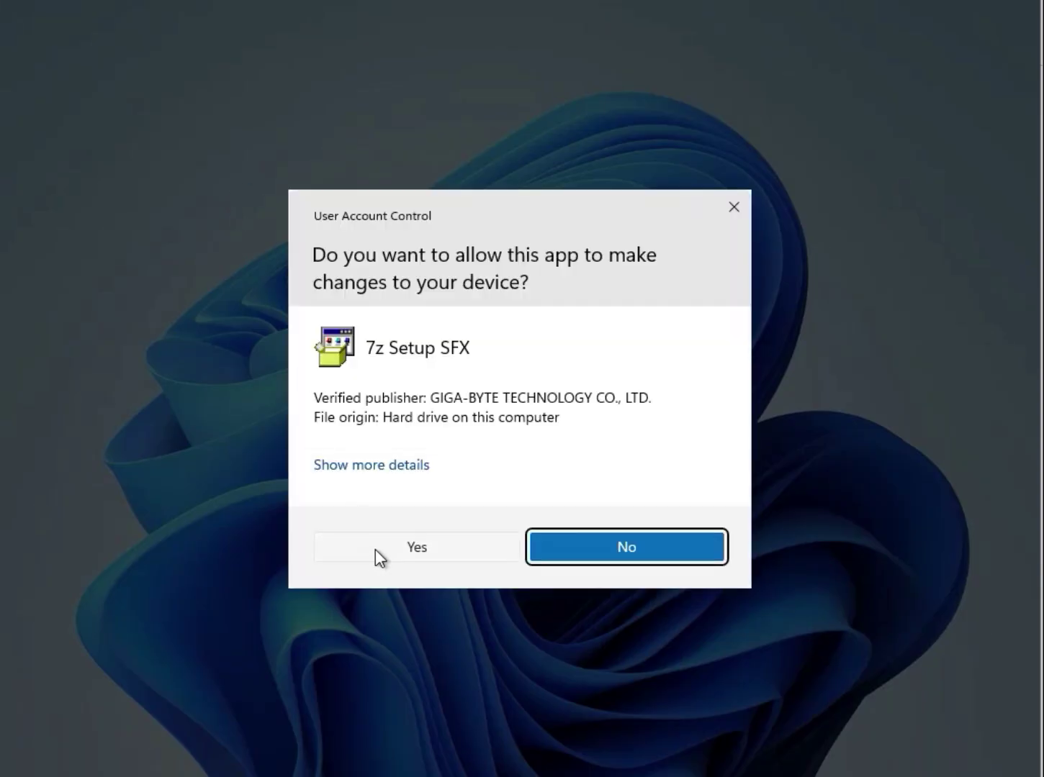
pyautogui.click(376, 551)
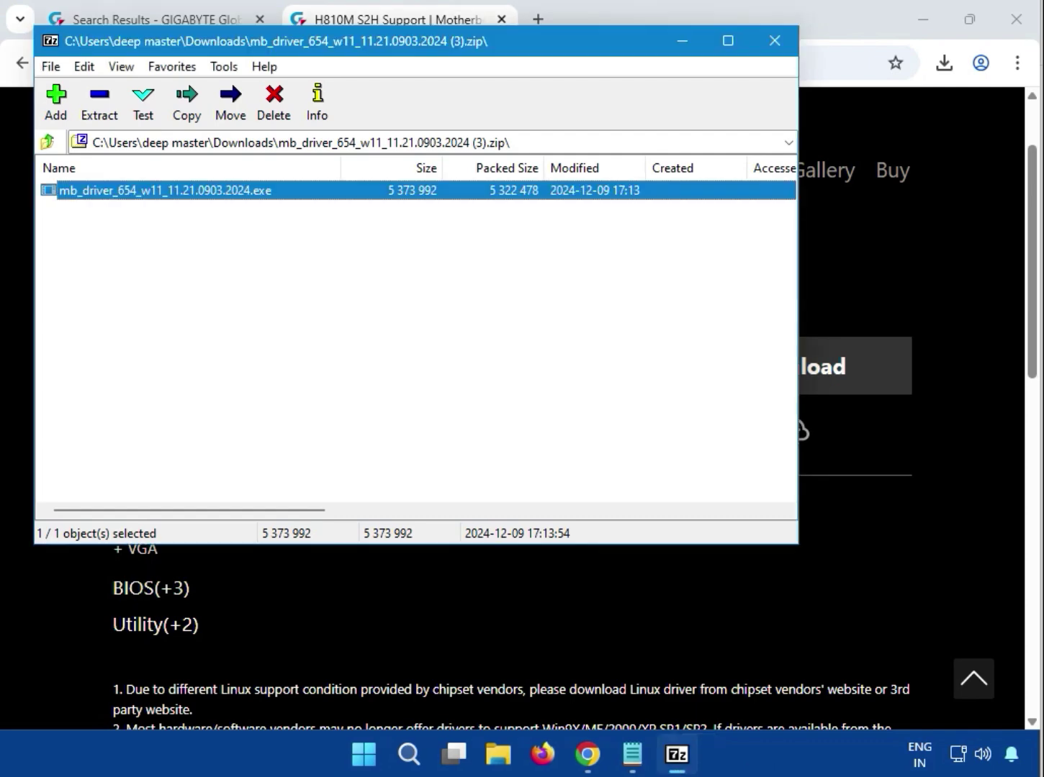
# Close the LAN driver archive window and expand the VGA drivers on the H810M S2H support page
pyautogui.click(774, 41)
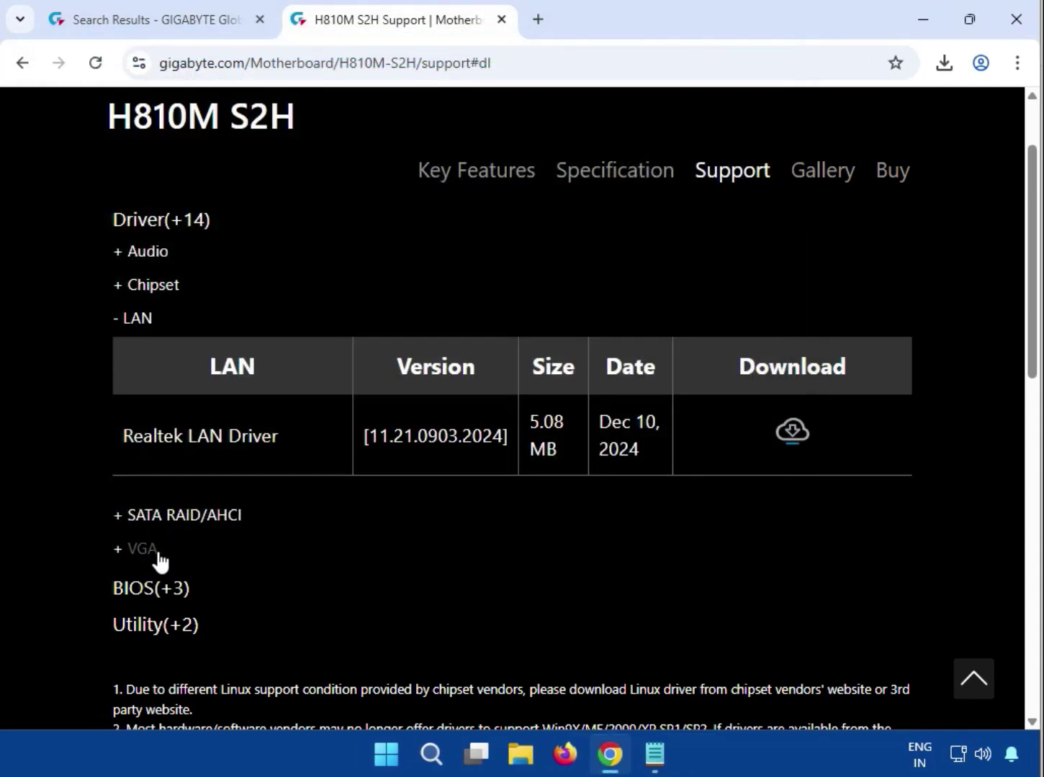
pyautogui.moveTo(158, 552); pyautogui.dragTo(126, 551)
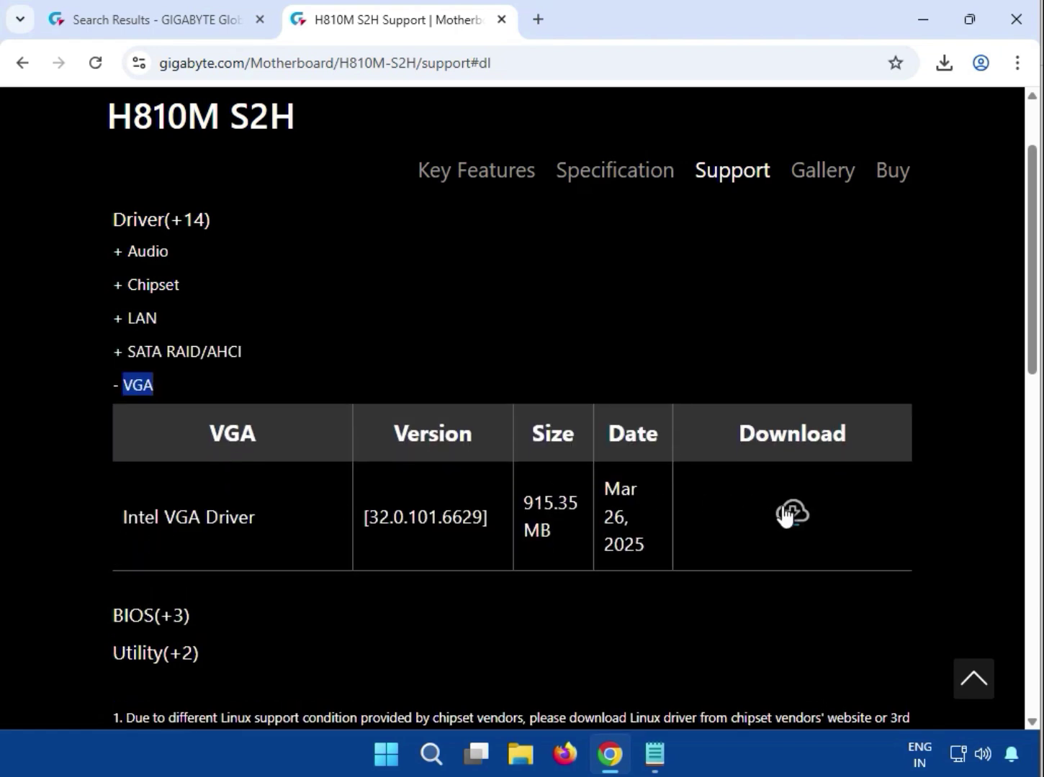
# Open the previously downloaded Intel VGA driver archive mb_driver_3696_graphicdch_32.0.101.6629 (2).zip from the browser's recent download history
pyautogui.click(942, 67)
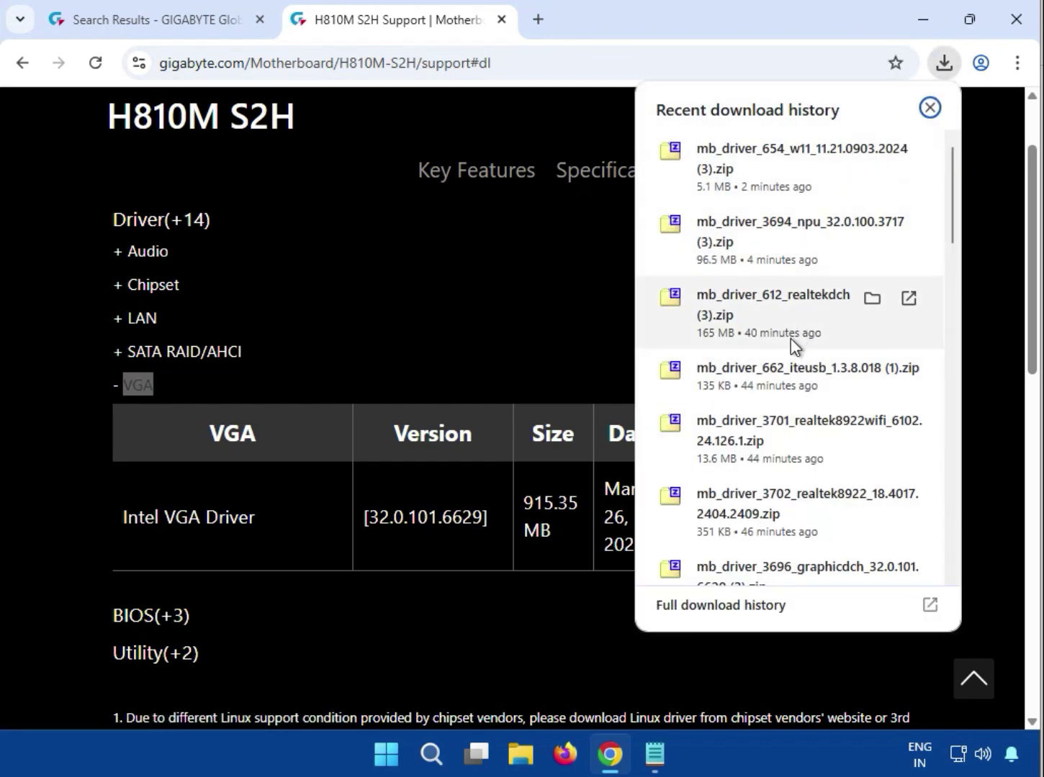
pyautogui.scroll(-2, 788, 341)
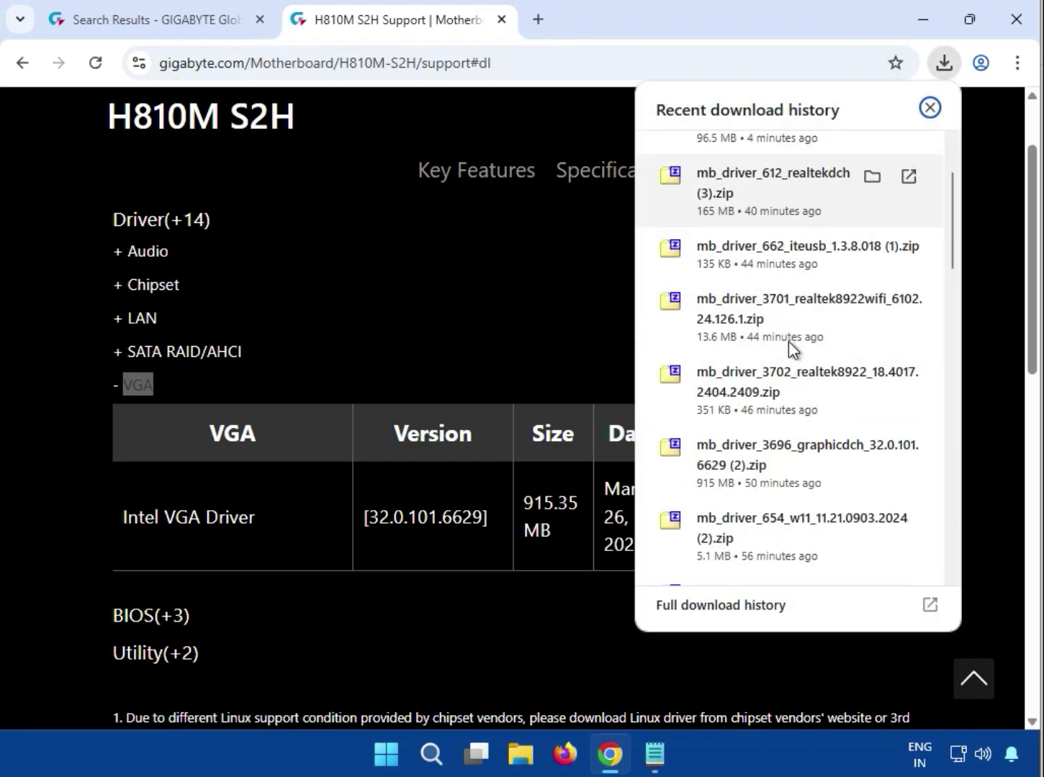
pyautogui.scroll(-2, 786, 352)
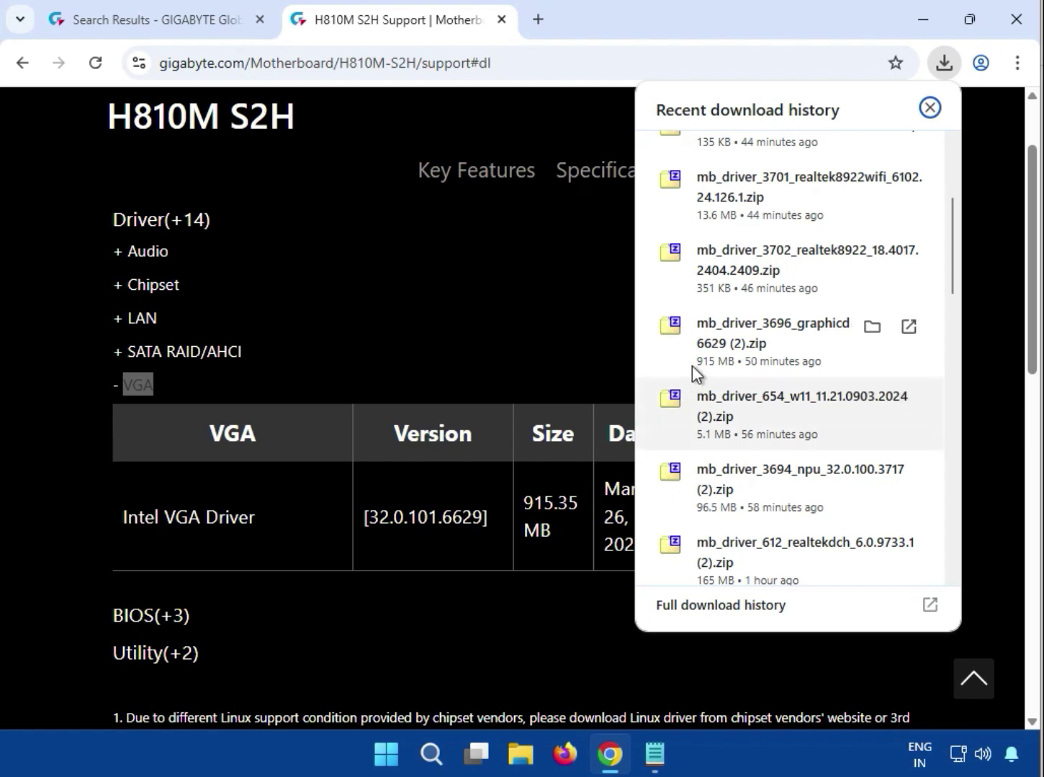
pyautogui.click(704, 337)
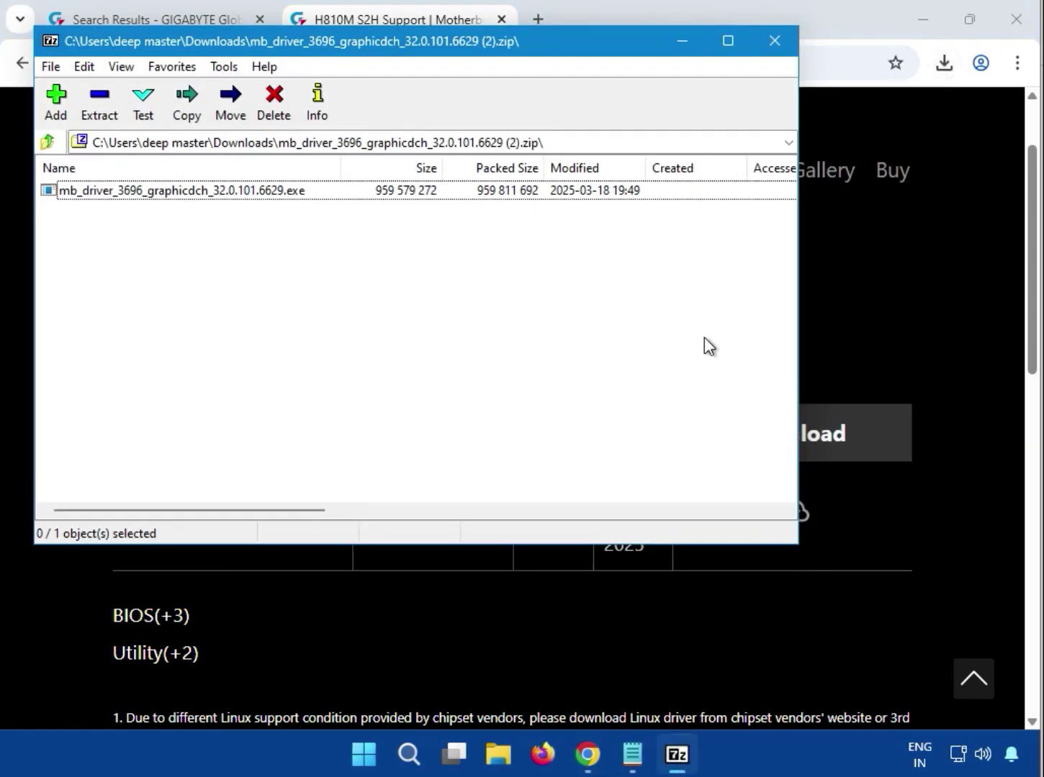
# Run mb_driver_3696_graphicdch_32.0.101.6629.exe from the archive with administrator approval, and close the archive window
pyautogui.doubleClick(288, 195)
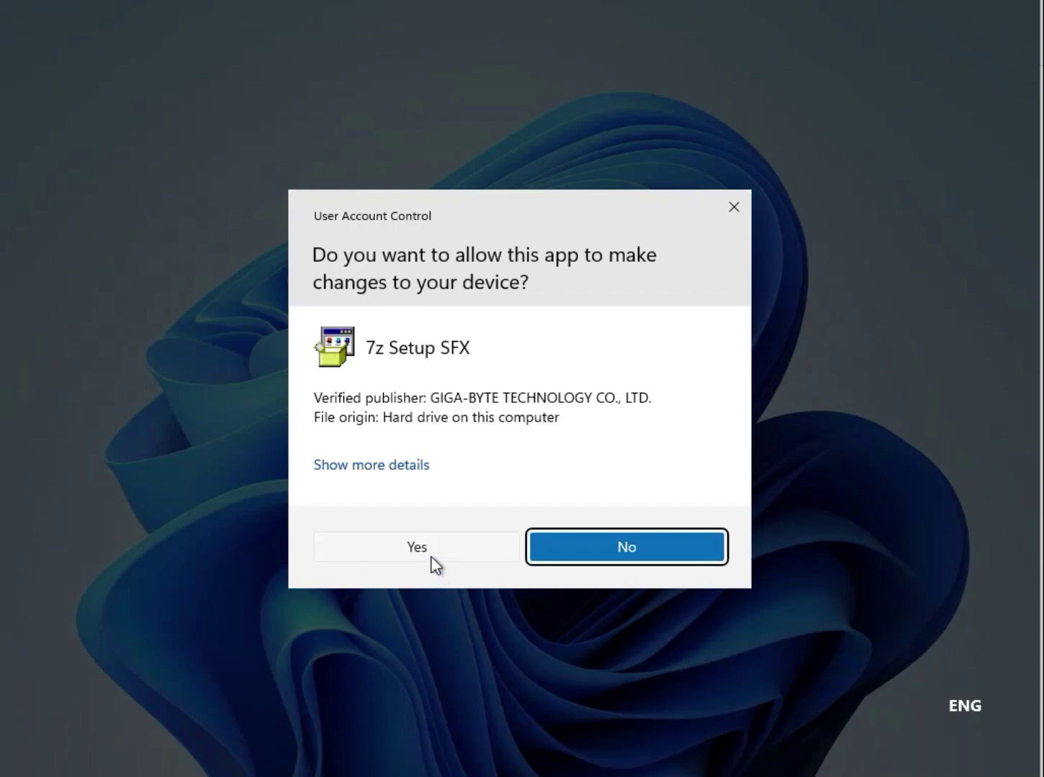
pyautogui.click(431, 556)
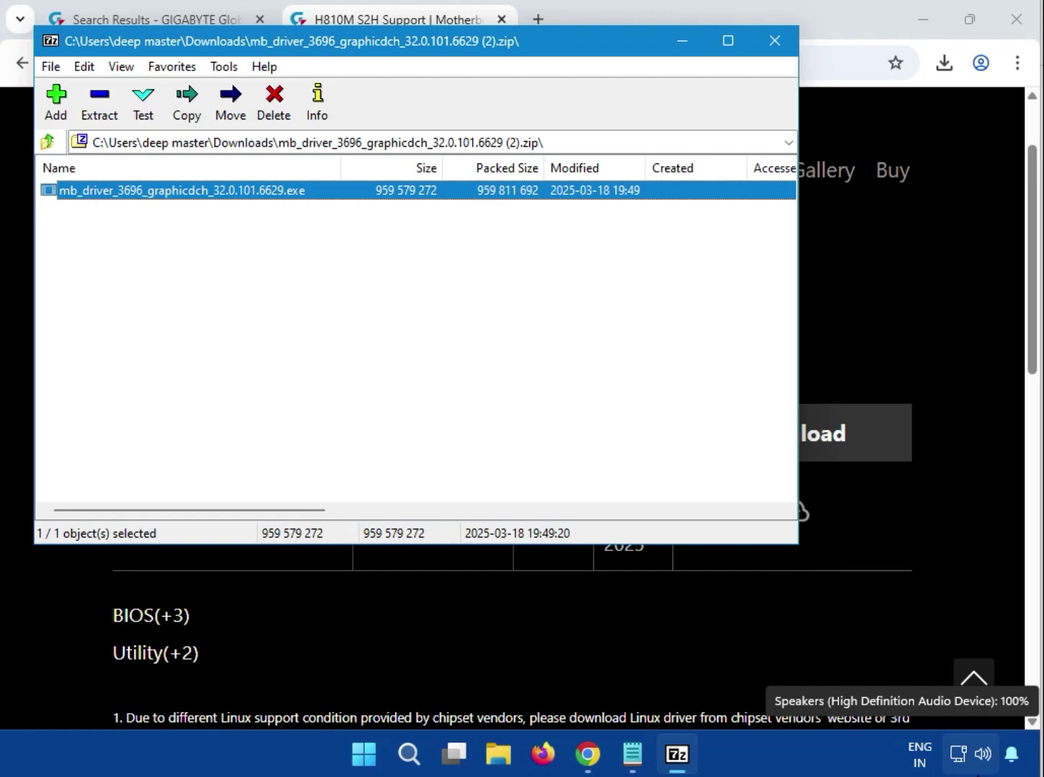
pyautogui.click(774, 42)
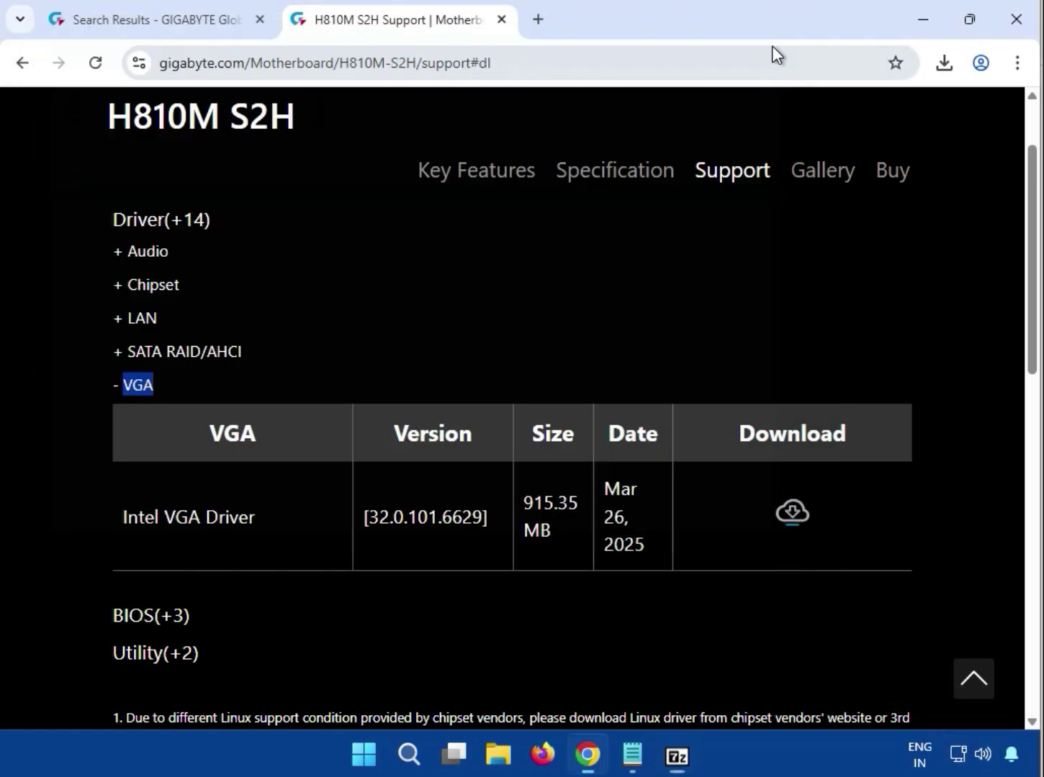
pyautogui.click(975, 487)
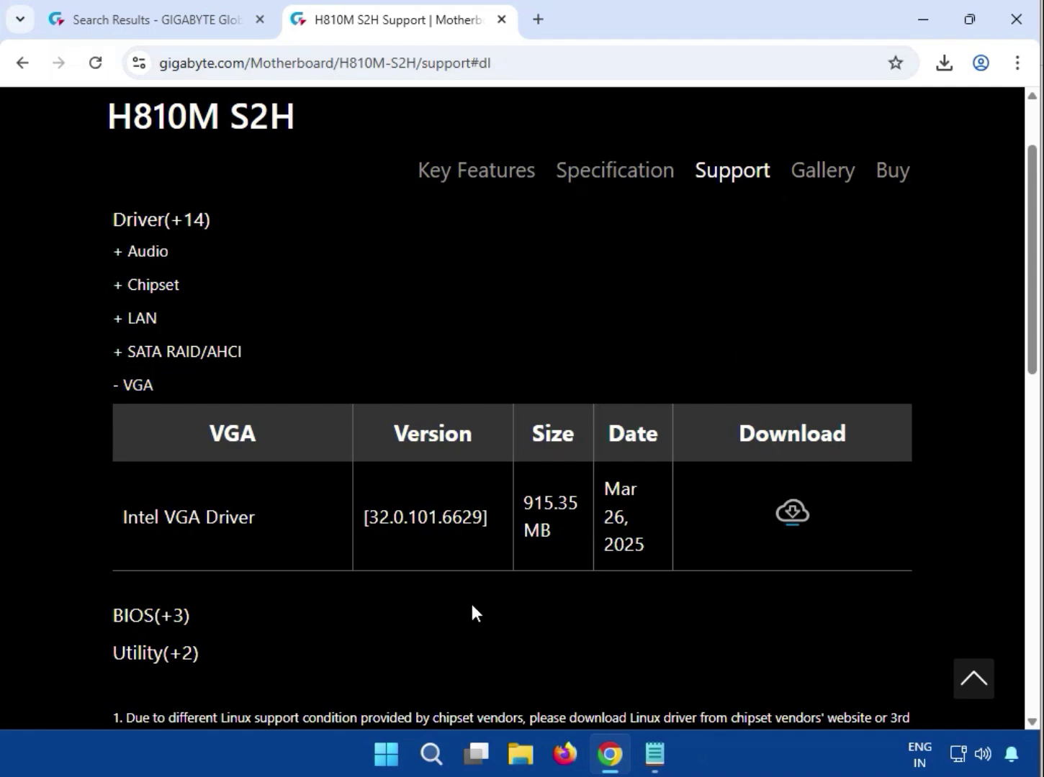
pyautogui.scroll(-1, 469, 605)
pyautogui.scroll(1, 299, 609)
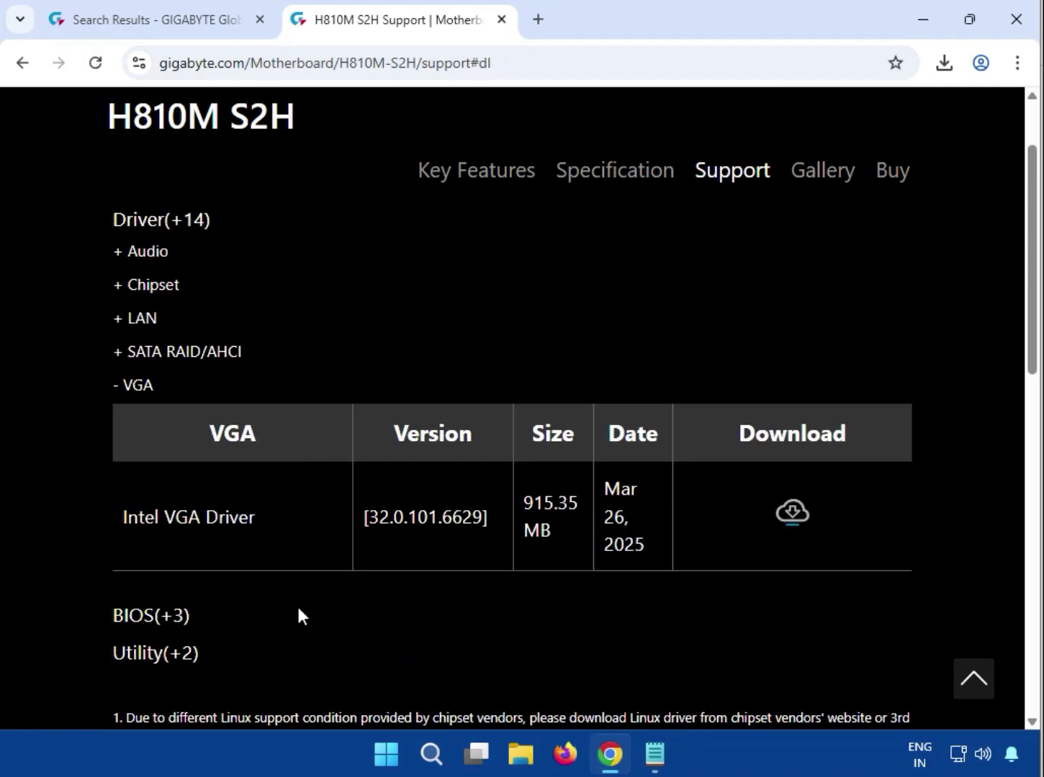